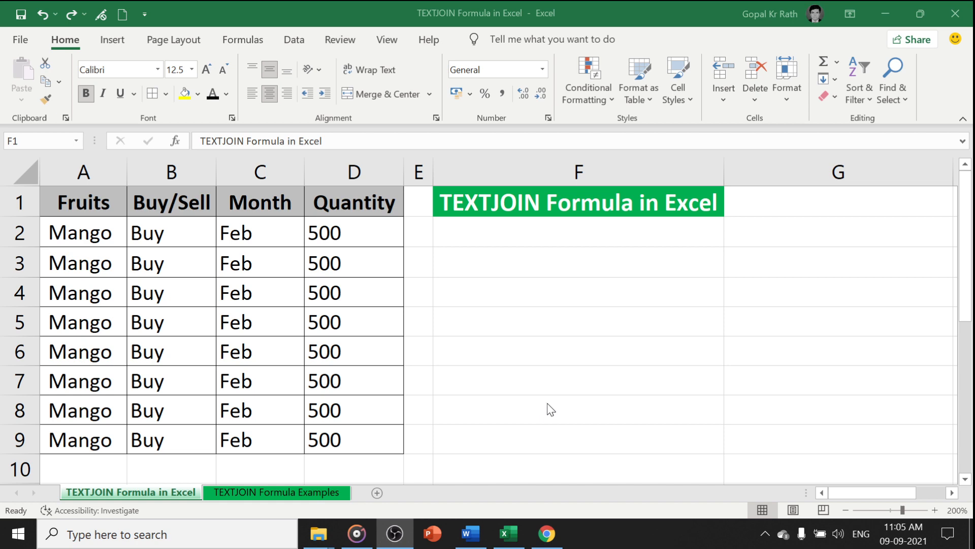
Apply the black font color to the heading text in cell G3
click(478, 233)
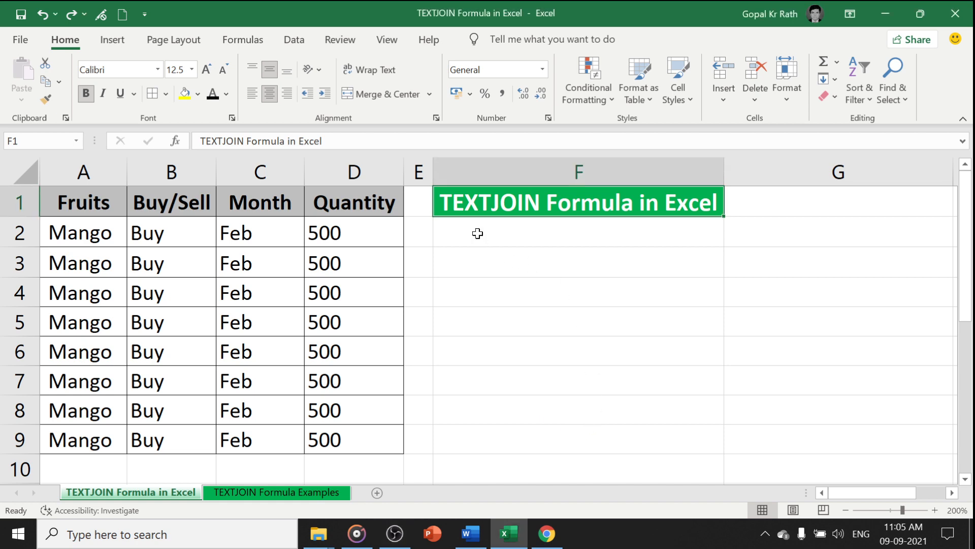
click(753, 258)
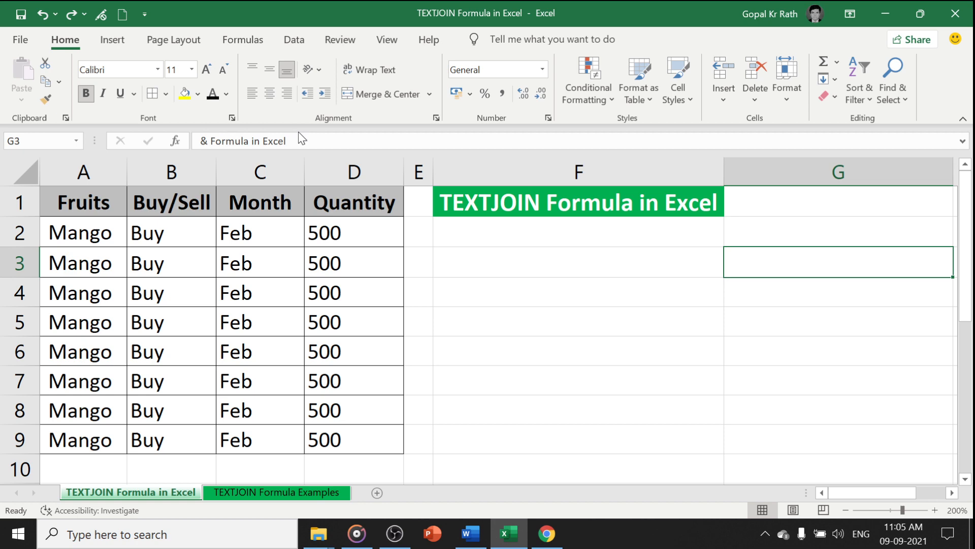
click(212, 94)
Enter the formula =A2&B2 in cell F2 to join the fruit and Buy/Sell values
click(453, 230)
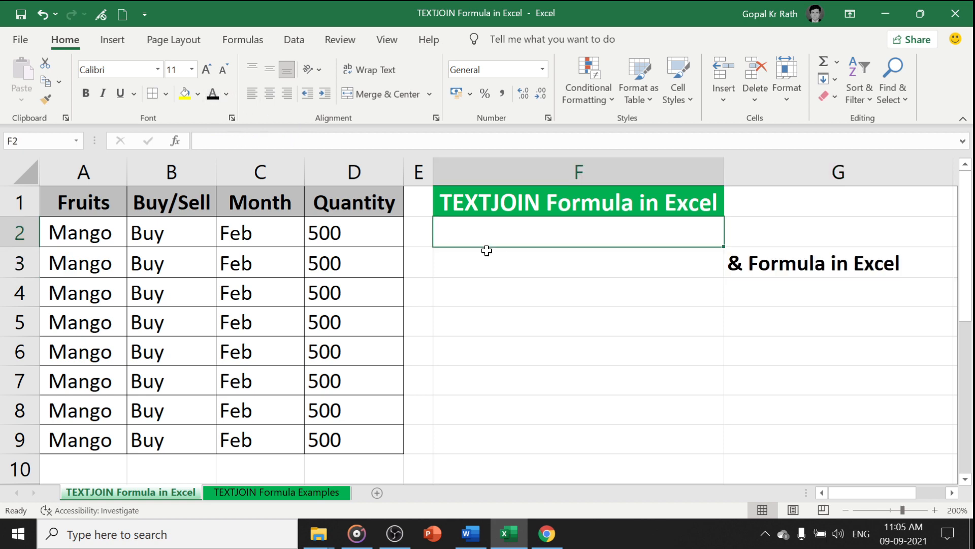
text(=)
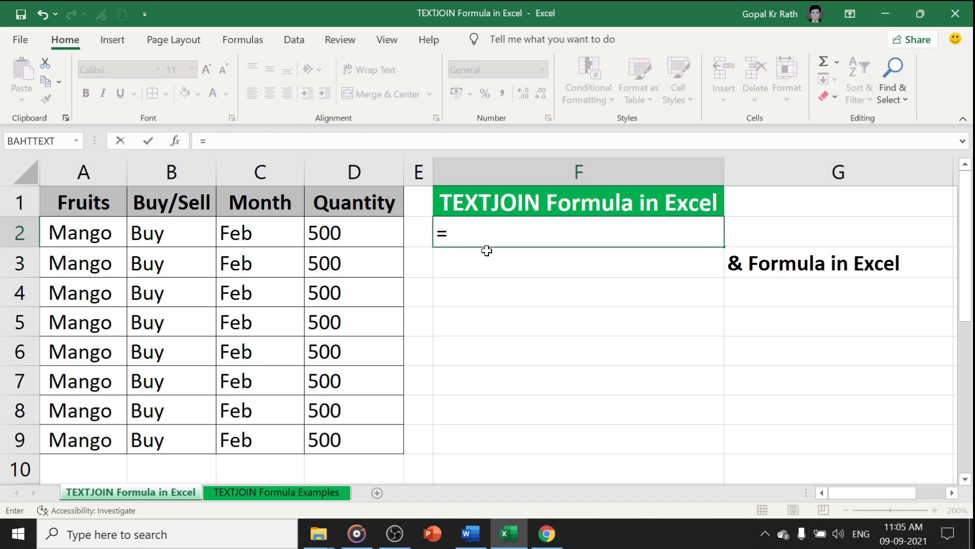
key(Left)
key(Left)
key(Left)
key(Left)
key(Left)
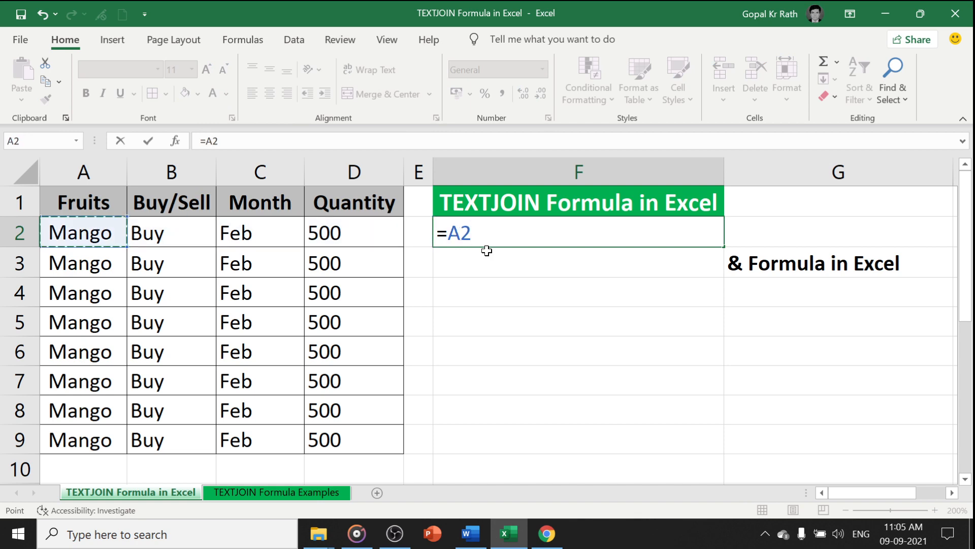
text(&)
key(Left)
key(Left)
key(Left)
key(Left)
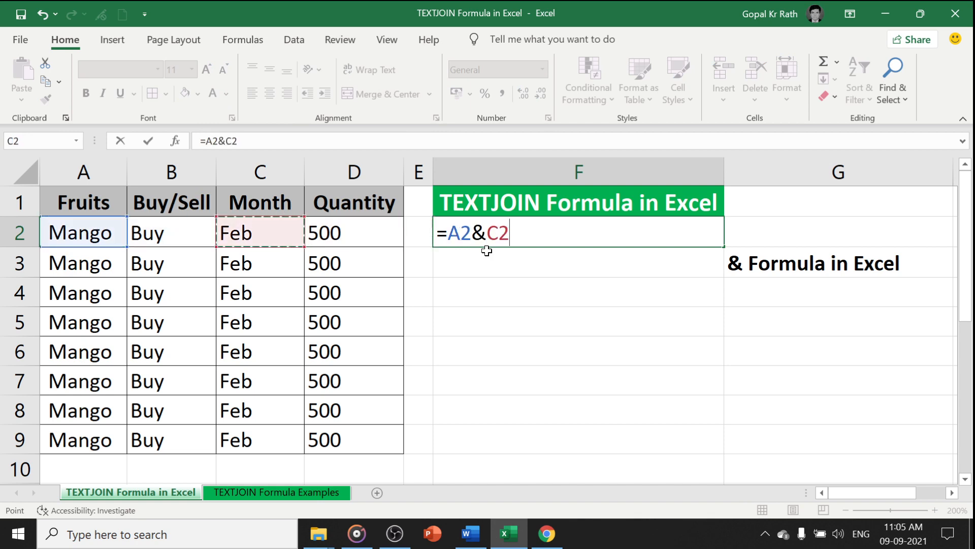
key(Return)
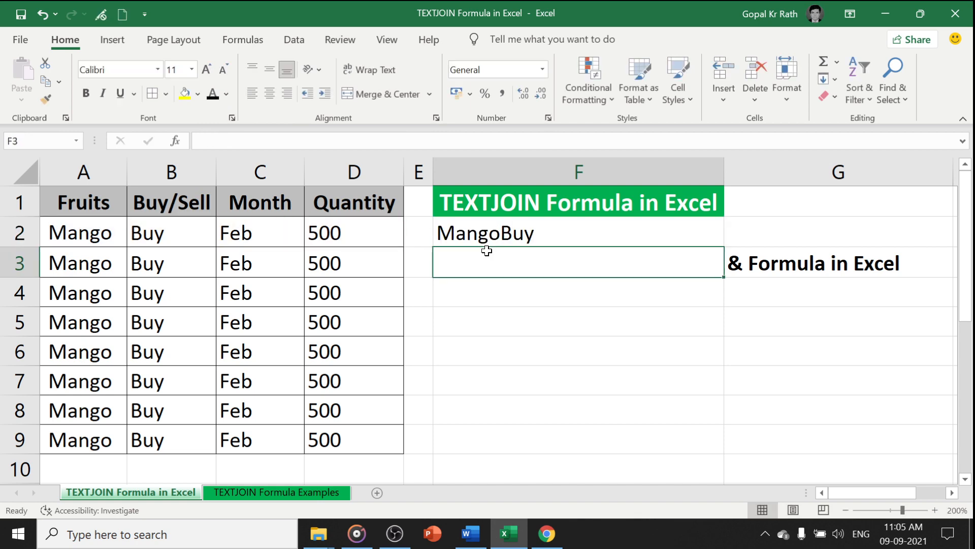
Edit the formula in F2 to =A2&", "&B2 so a comma and space separate the values
key(Up)
key(F2)
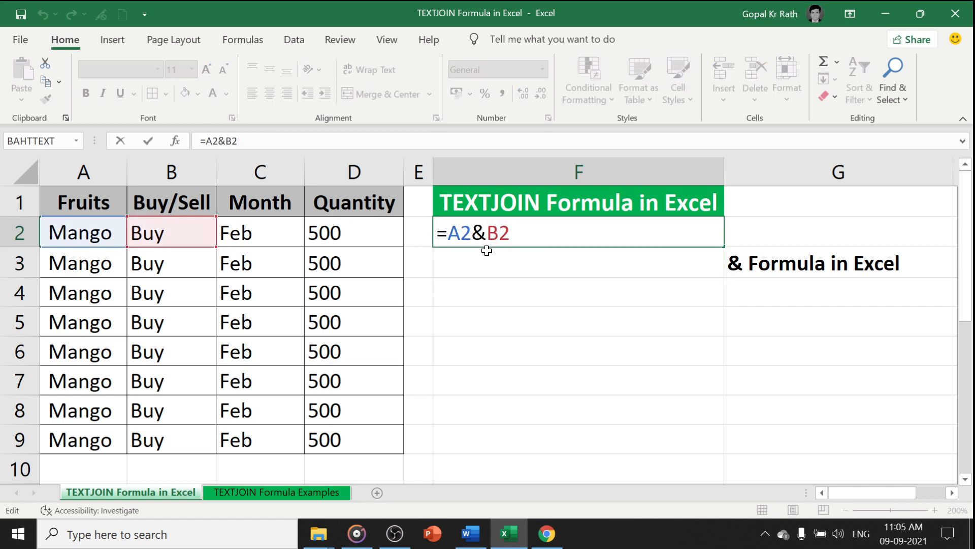
key(Left)
key(Left)
text(", )
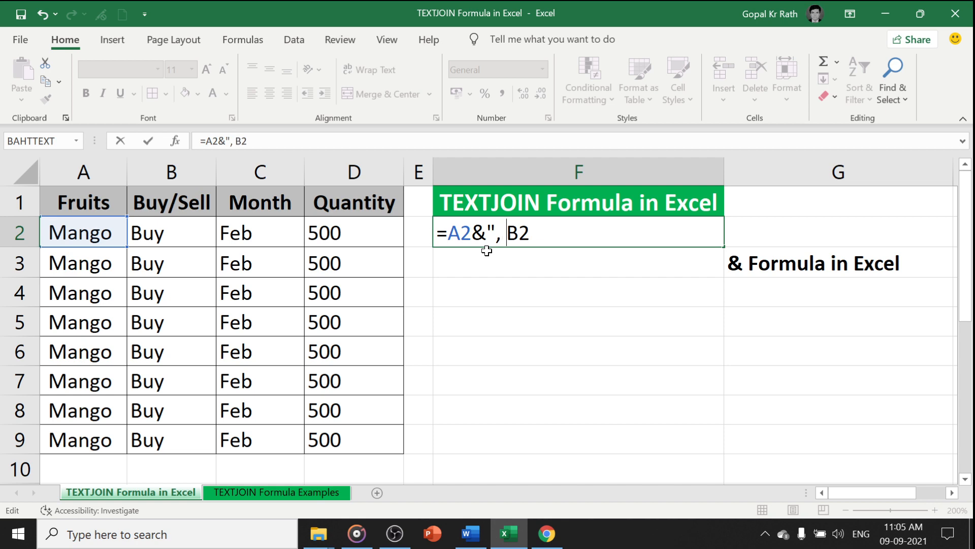
text("&)
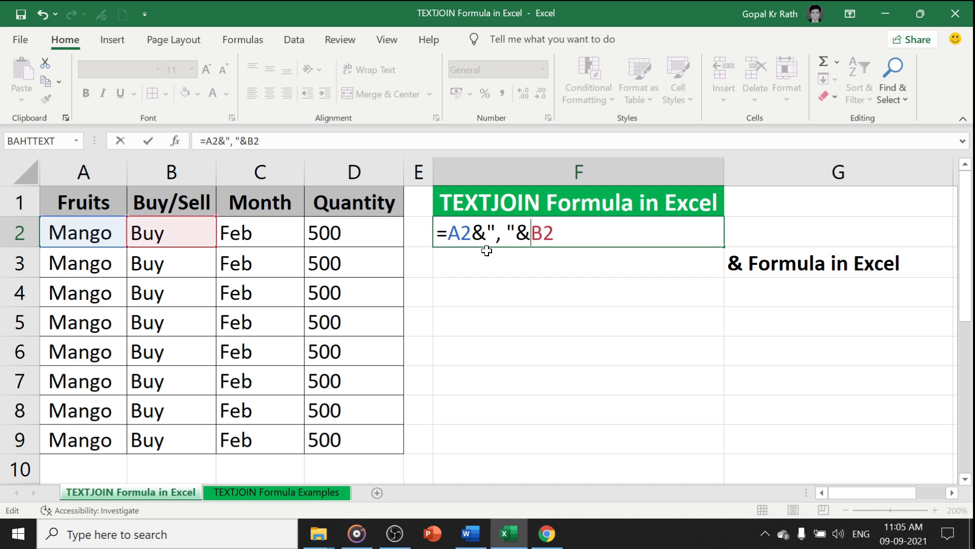
key(Return)
key(Up)
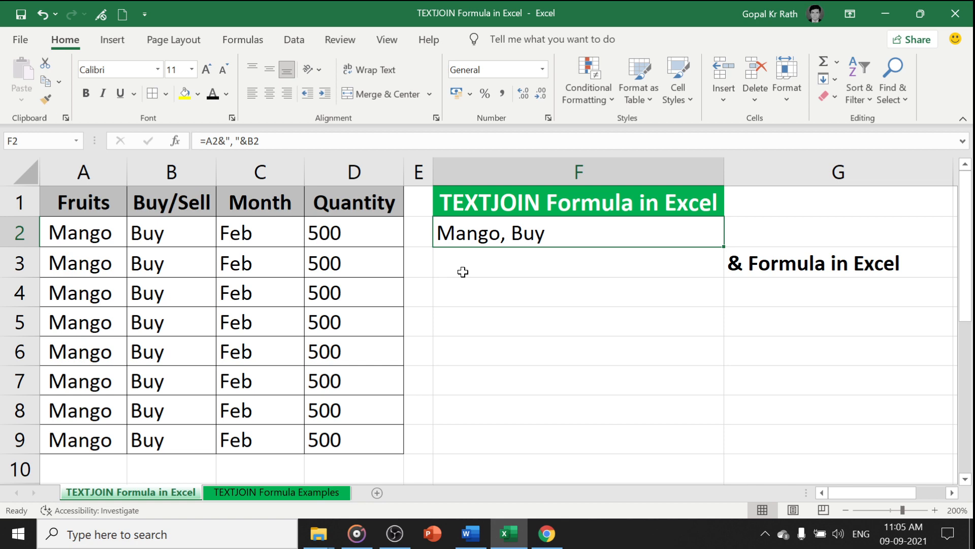
click(467, 266)
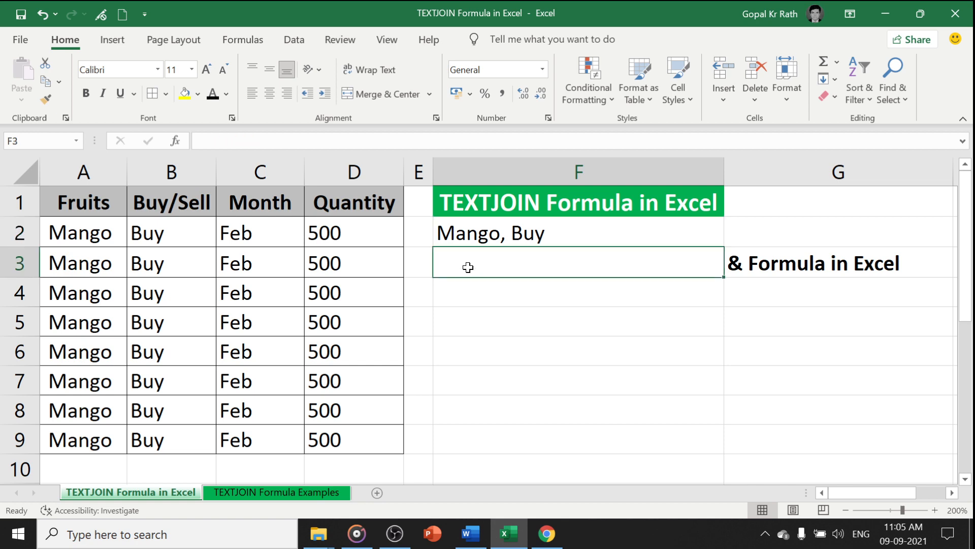
text(=)
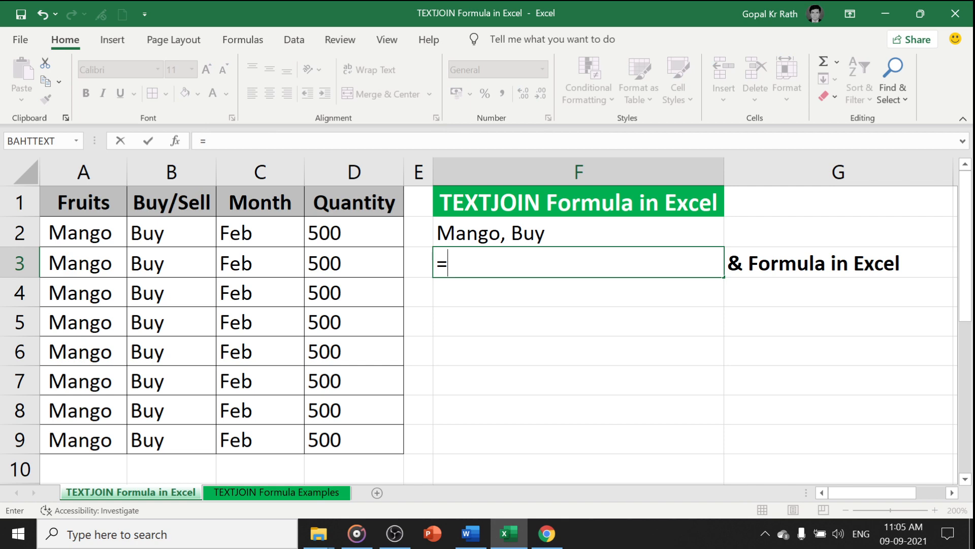
key(Escape)
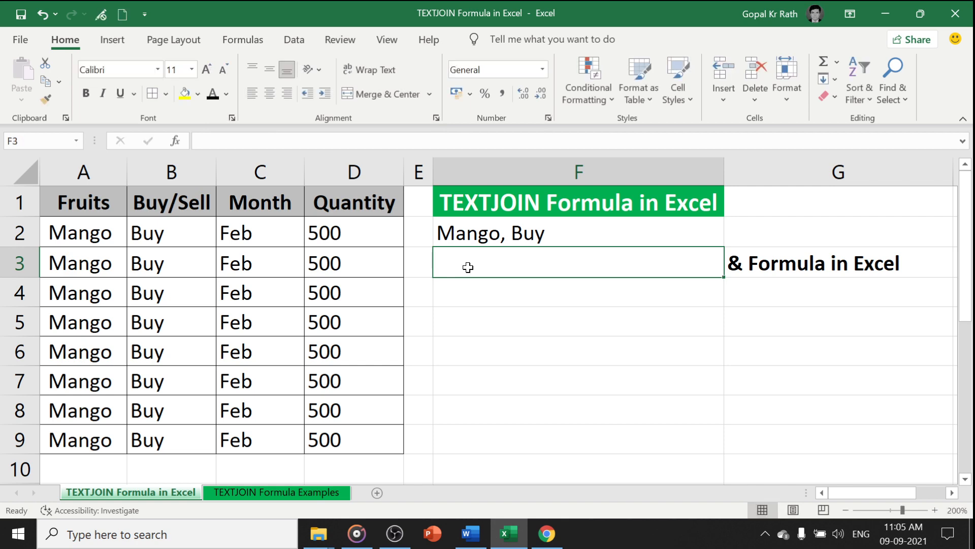
Apply the black font color to the text in cells G5:G7
drag(777, 320, 776, 378)
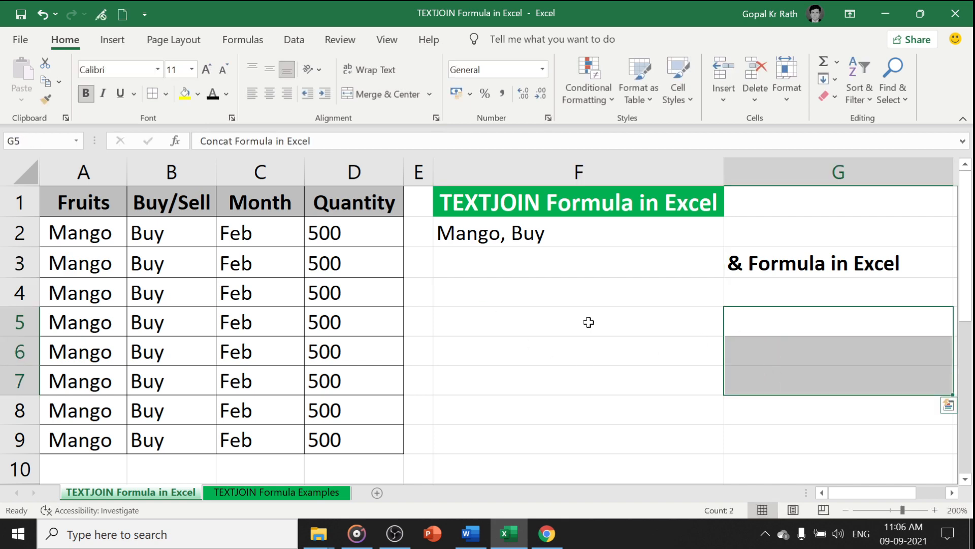
click(213, 95)
click(468, 274)
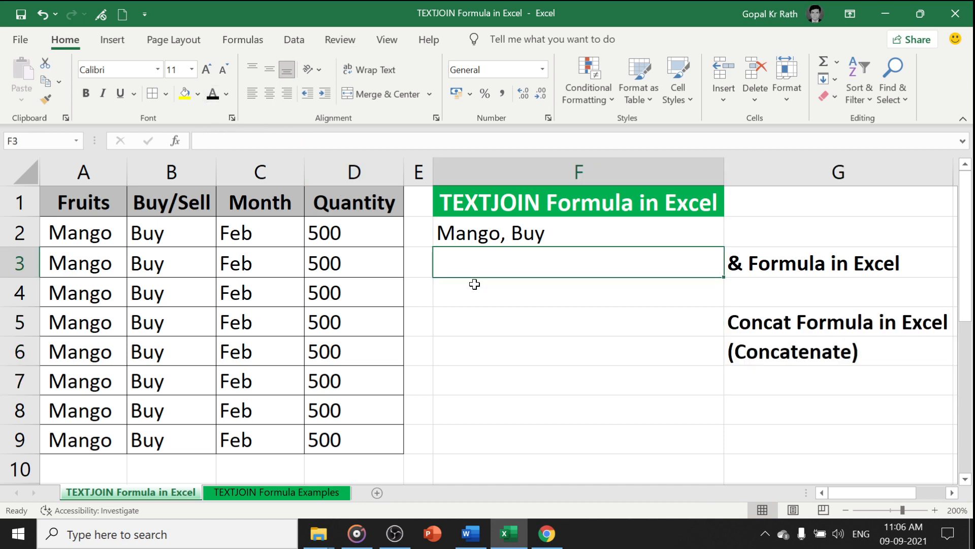
drag(733, 334, 757, 355)
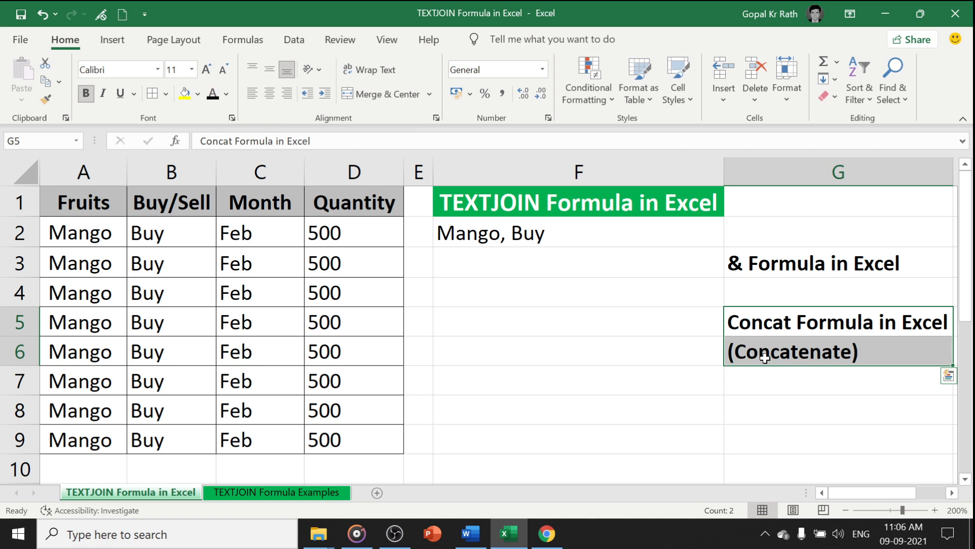
click(759, 355)
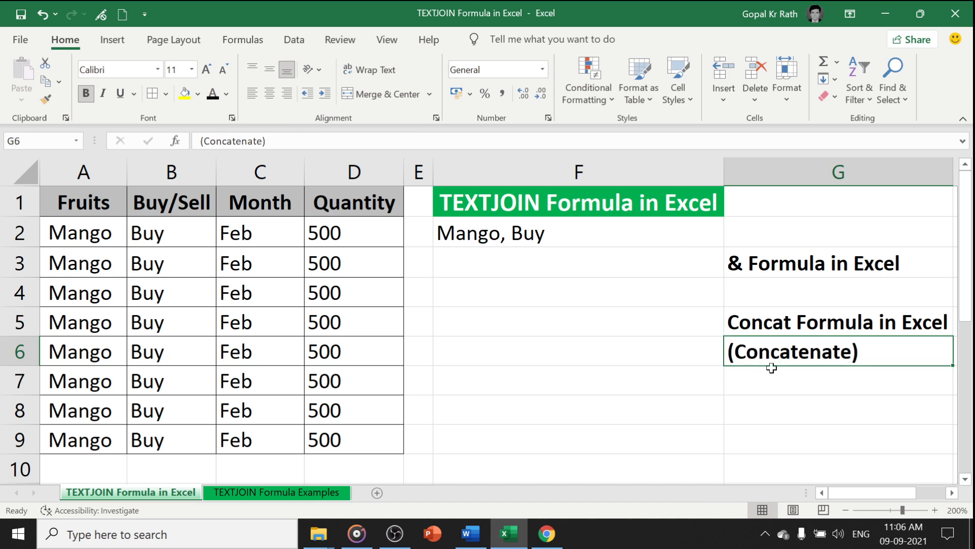
click(762, 319)
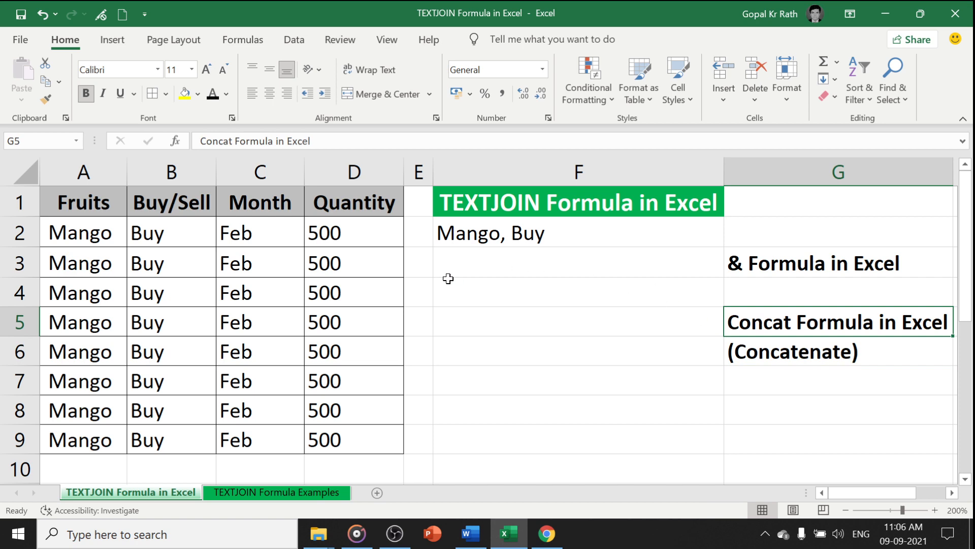
Enter the formula =CONCAT(A3:D3) in cell F3 to join the whole third row
click(472, 261)
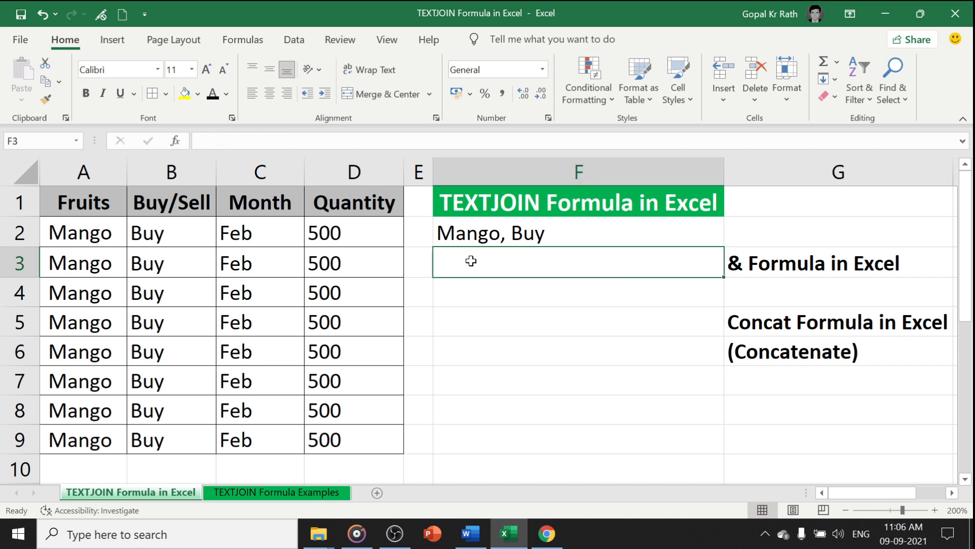
text(=conc)
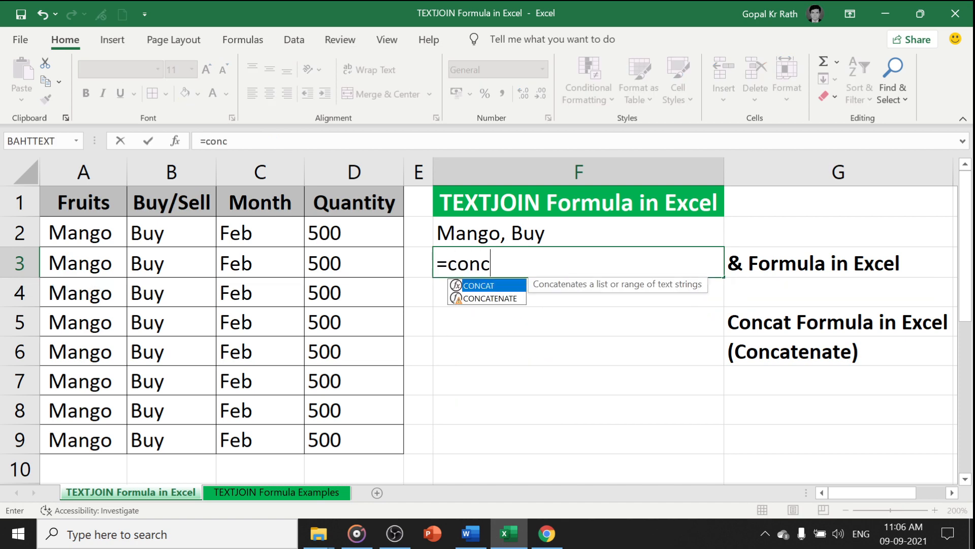
text(at)
key(Tab)
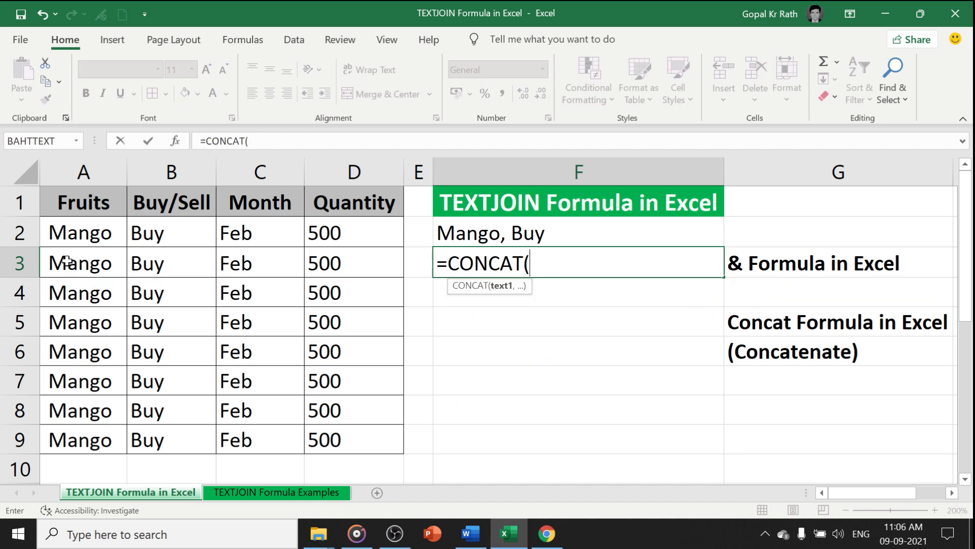
drag(66, 261, 372, 259)
text())
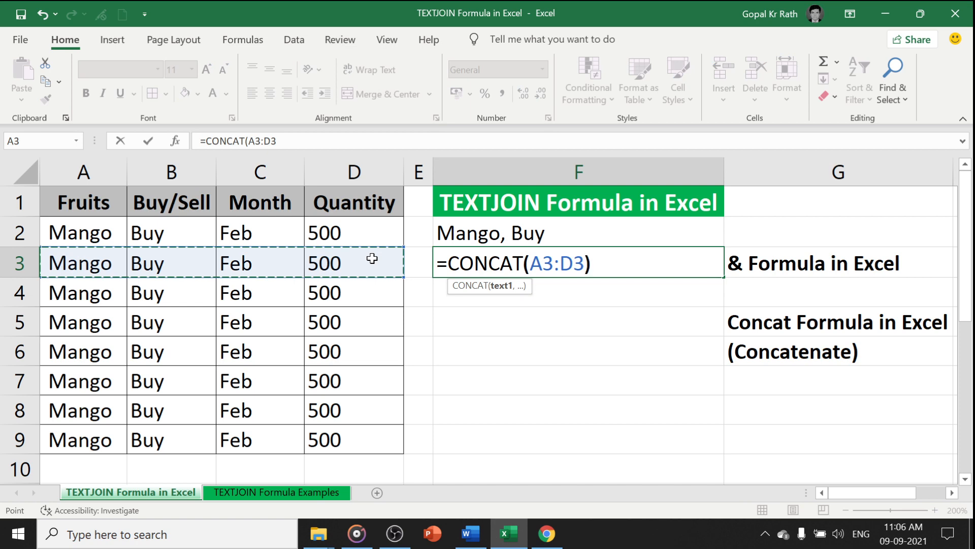
key(Return)
key(Up)
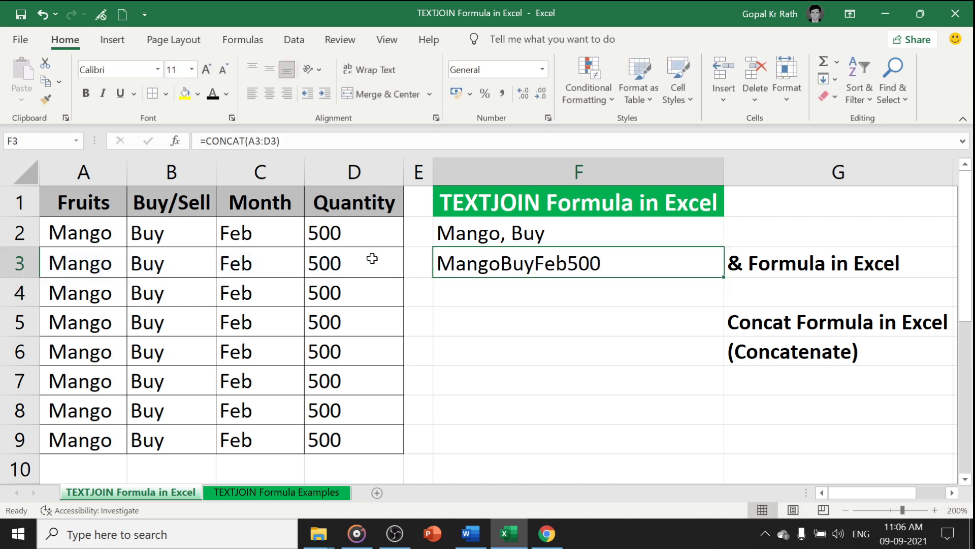
Enter the formula =CONCAT(A4,", ",B4) in cell F4
key(Down)
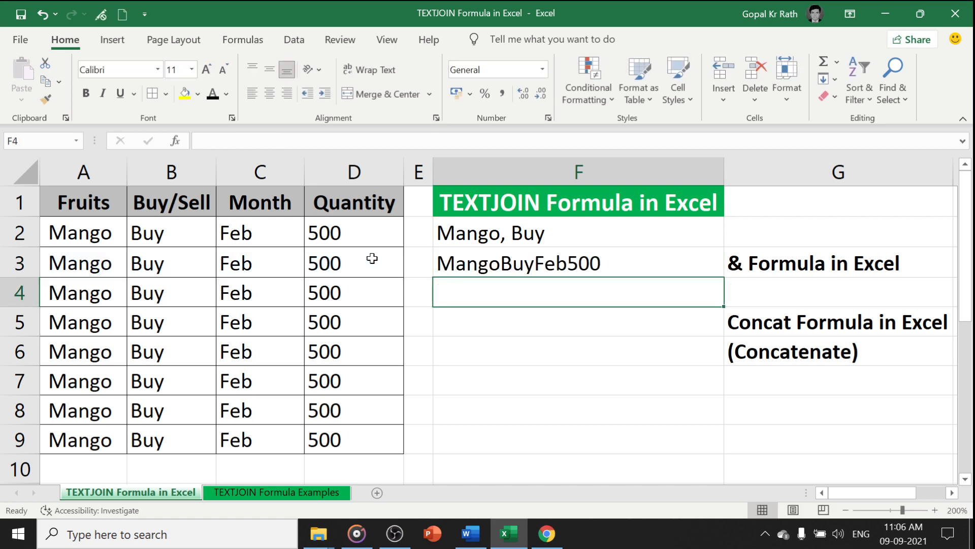
text(=con)
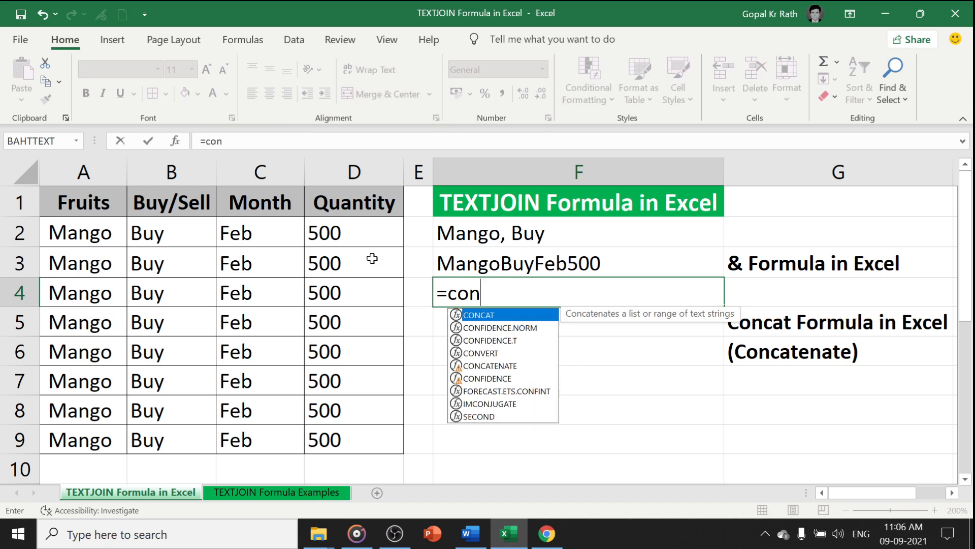
key(Tab)
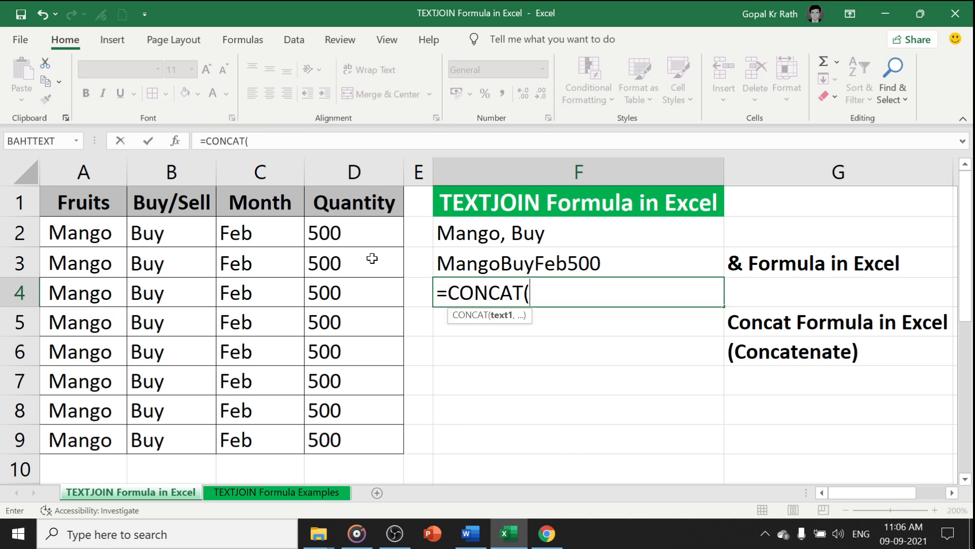
click(81, 299)
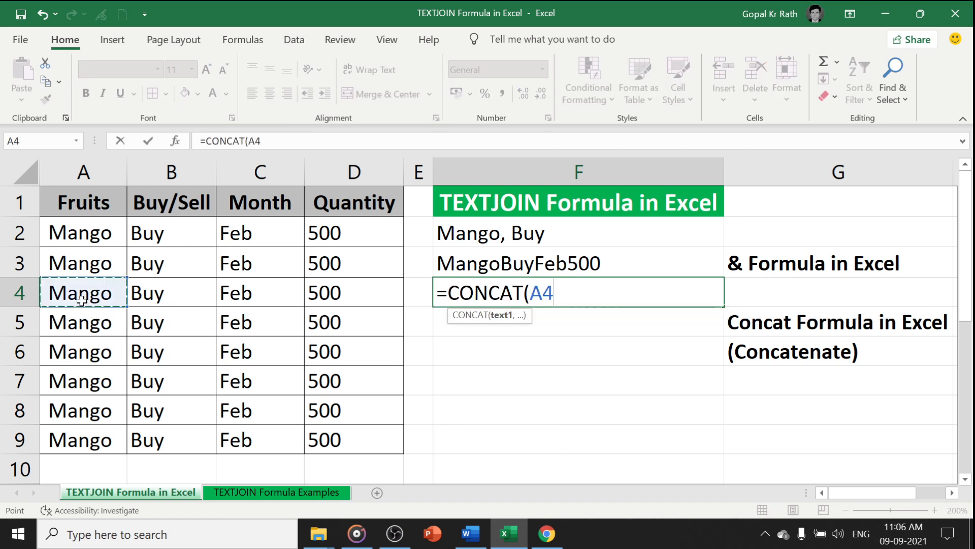
text(,",)
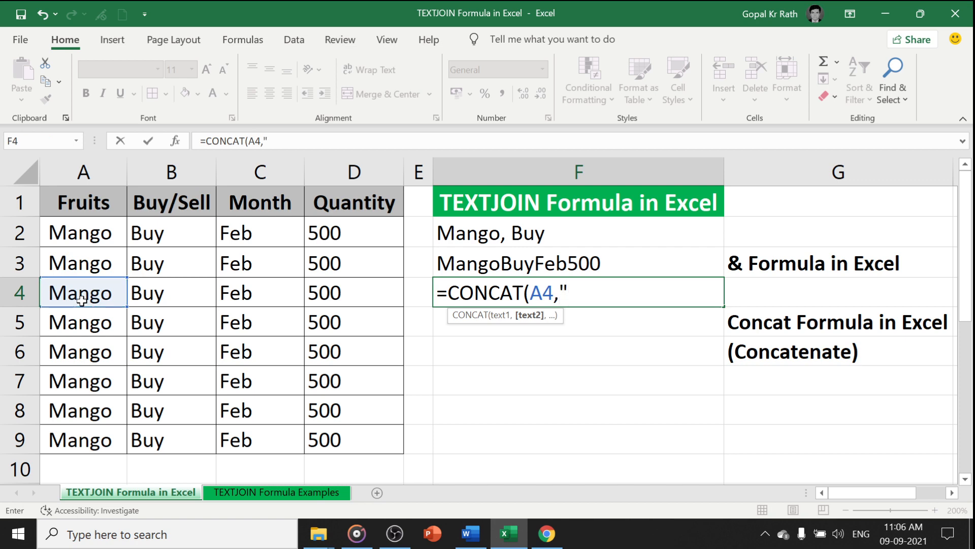
text( ",)
click(144, 297)
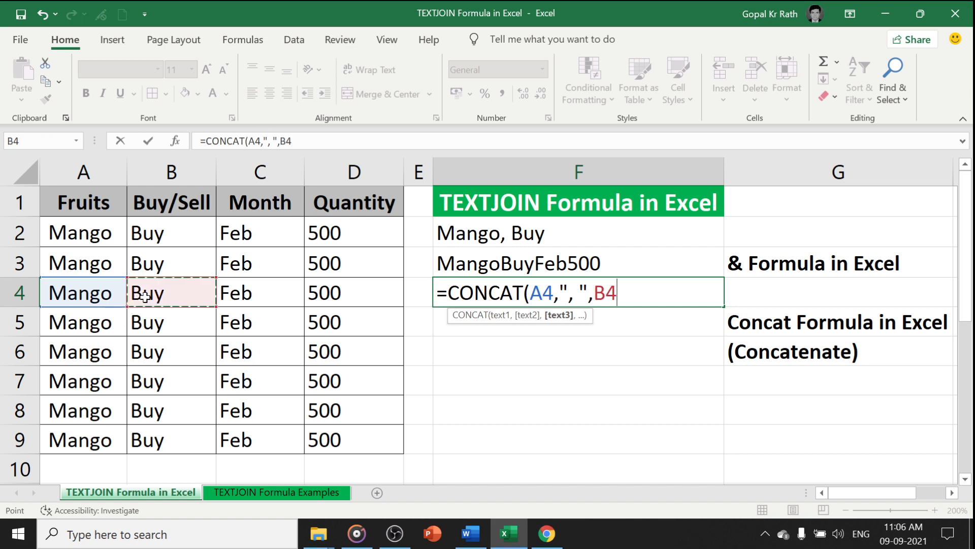
text())
key(Return)
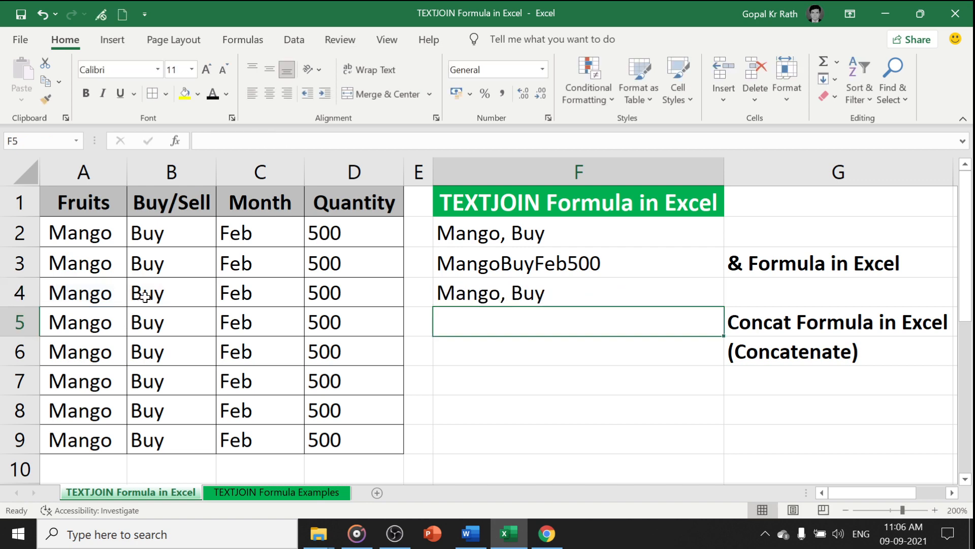
key(Up)
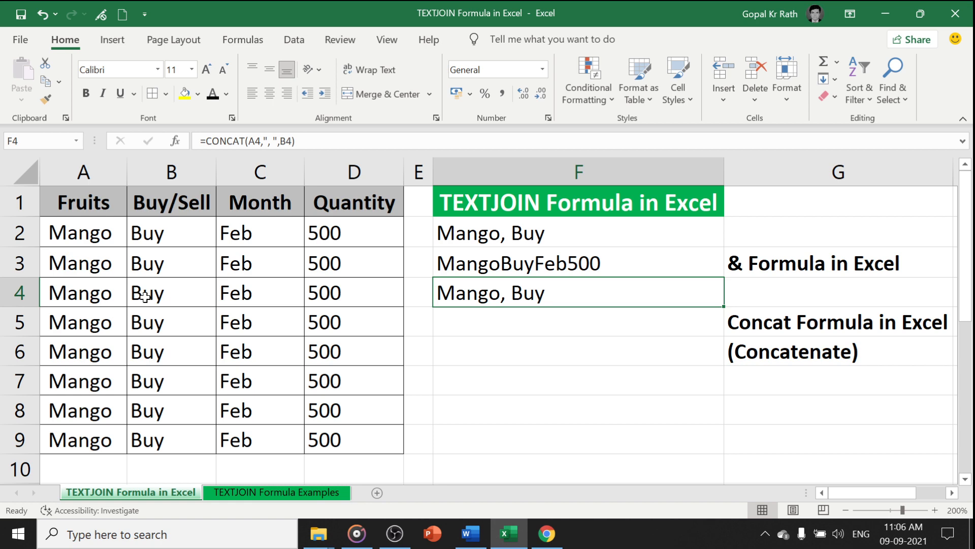
Apply the black font color to the text in cell G1
click(784, 206)
click(212, 94)
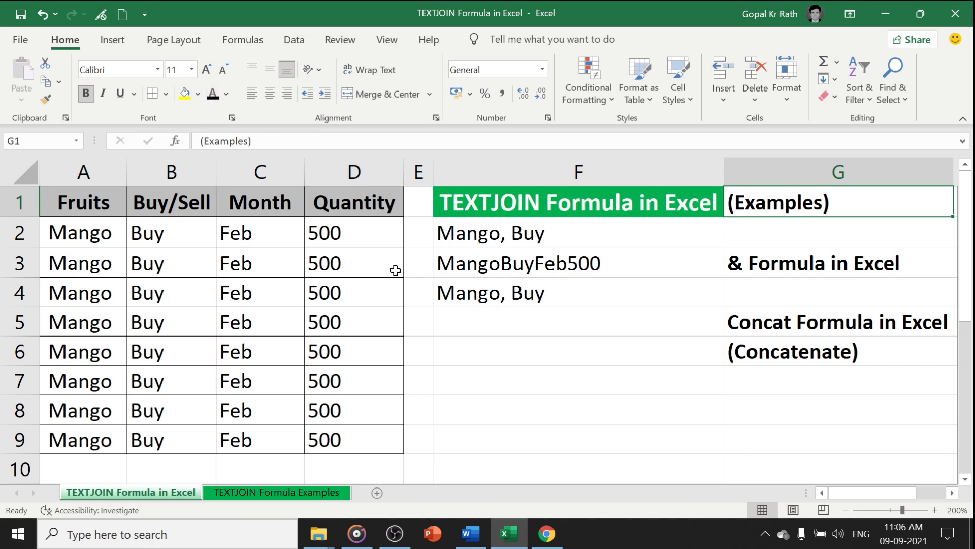
drag(96, 234, 350, 308)
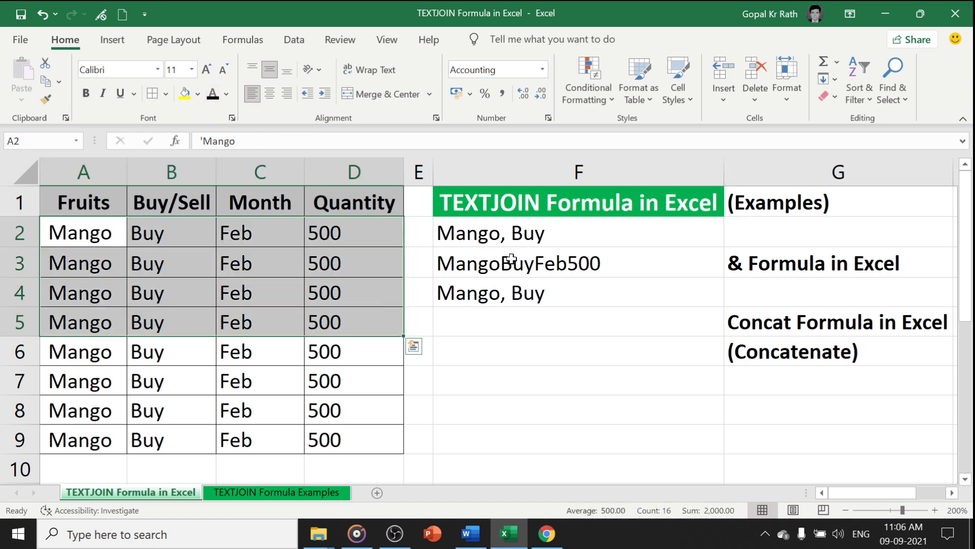
Move the comma-separated CONCAT formula from F4 into F3, replacing the formula there
click(486, 298)
key(ctrl+x)
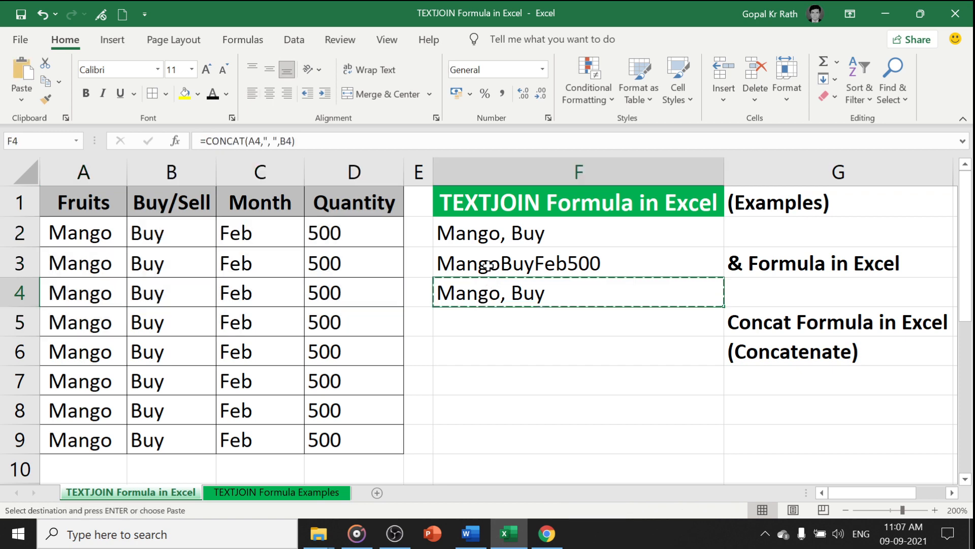
click(479, 264)
key(ctrl+v)
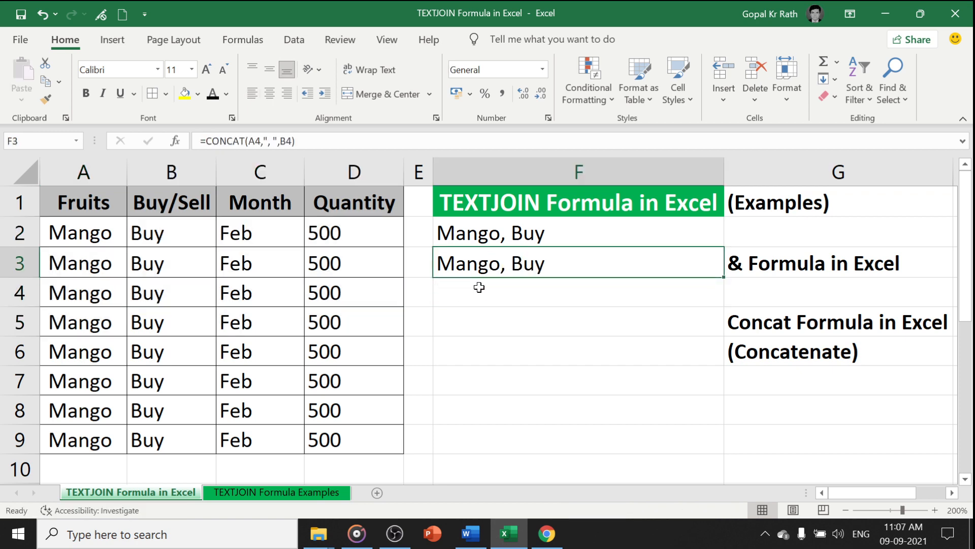
Extend the formula in F2 to =A2&", "&B2&", "&C2&", "&D2
double_click(555, 234)
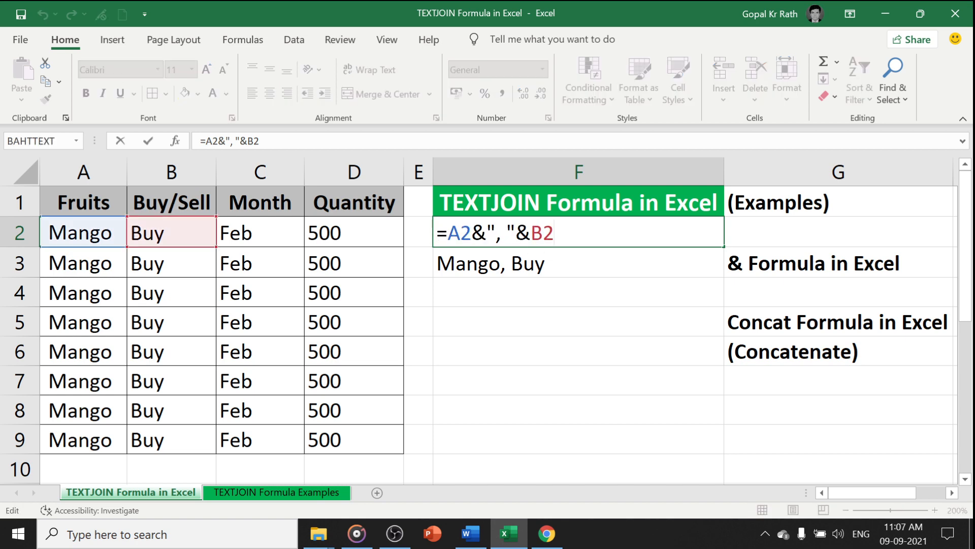
drag(472, 232, 513, 233)
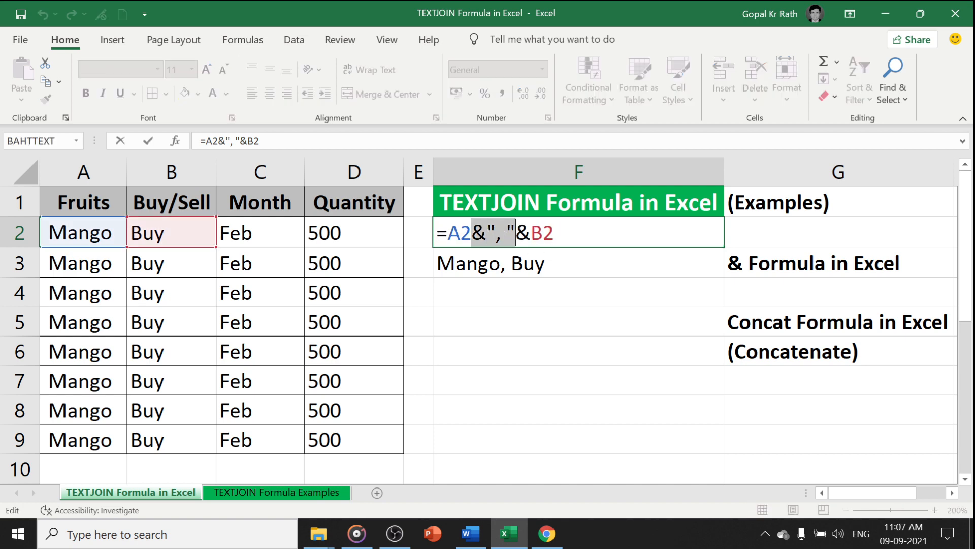
key(ctrl+c)
key(End)
key(ctrl+v)
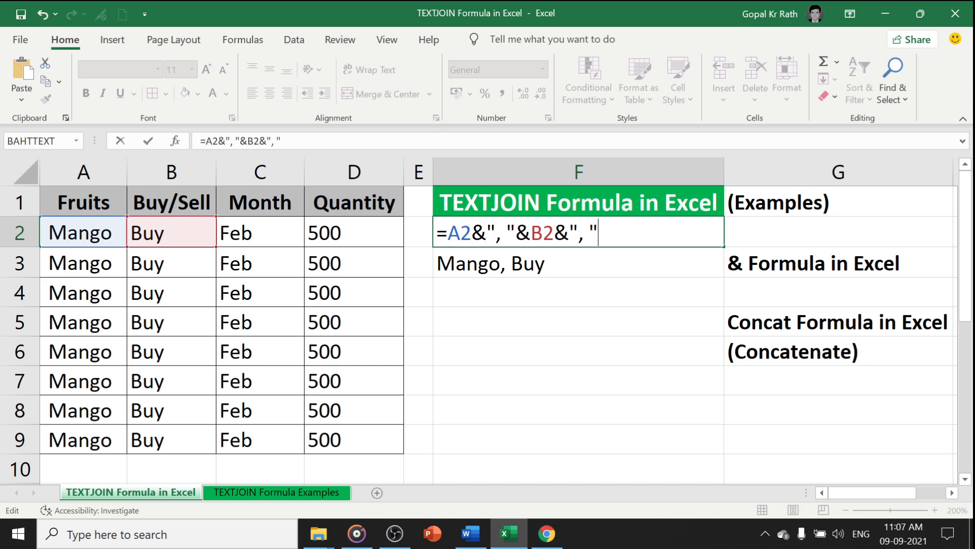
text(&)
click(262, 232)
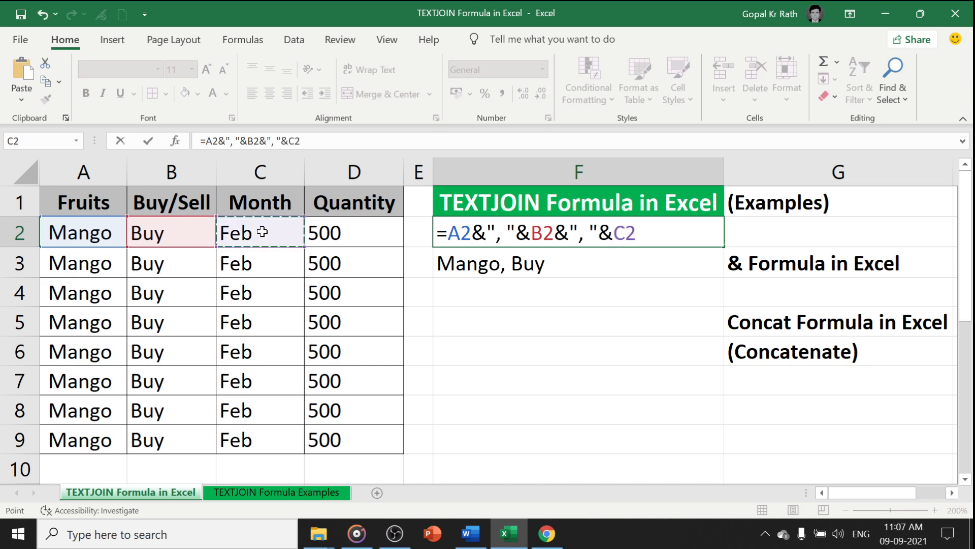
key(ctrl+v)
text(&)
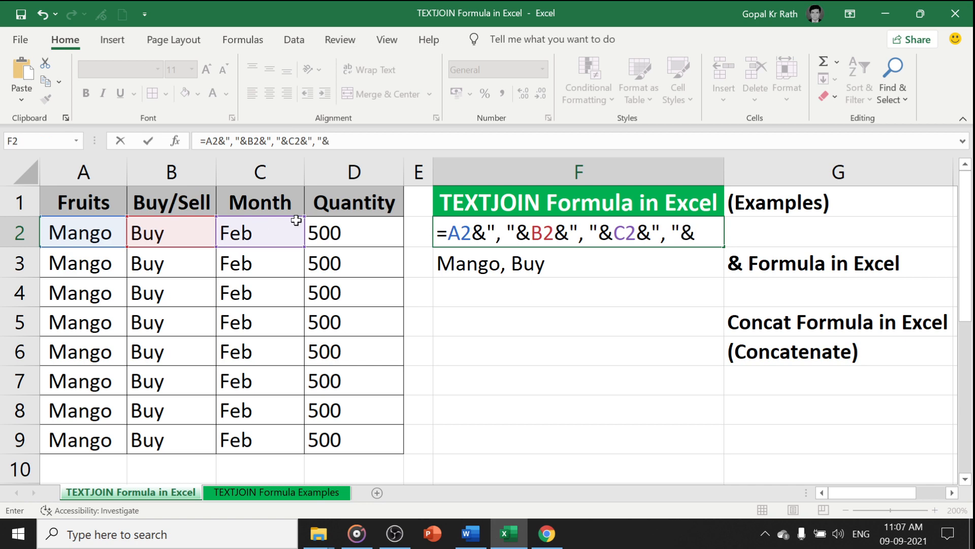
click(329, 233)
key(Return)
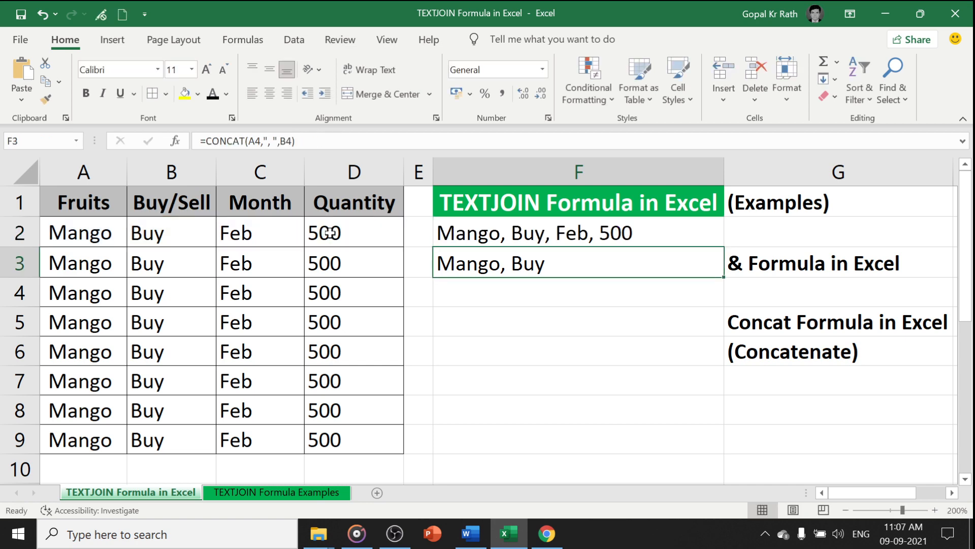
Extend the formula in F3 to =CONCAT(A4,", ",B4,", ",C4,", ",D4)
key(F2)
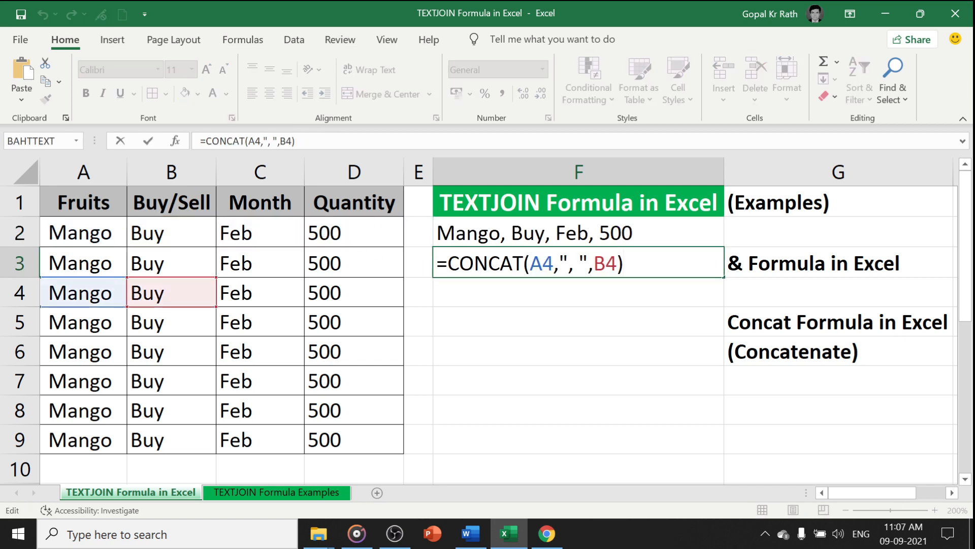
key(Left)
key(Left)
key(Left)
key(Left)
key(Left)
key(Left)
key(Left)
key(Left)
key(Left)
key(shift+Right)
key(shift+Right)
key(shift+Right)
key(shift+Right)
key(shift+Right)
key(shift+Right)
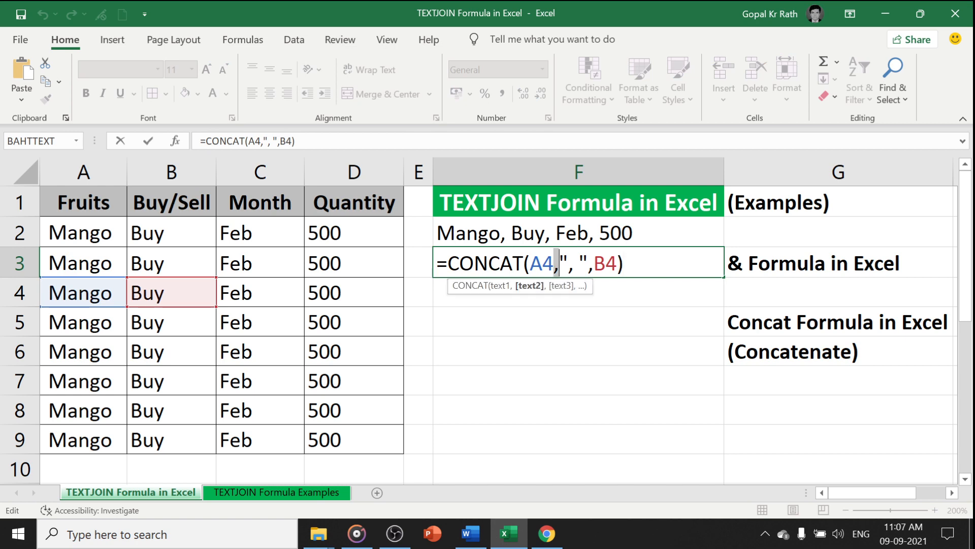
key(ctrl+c)
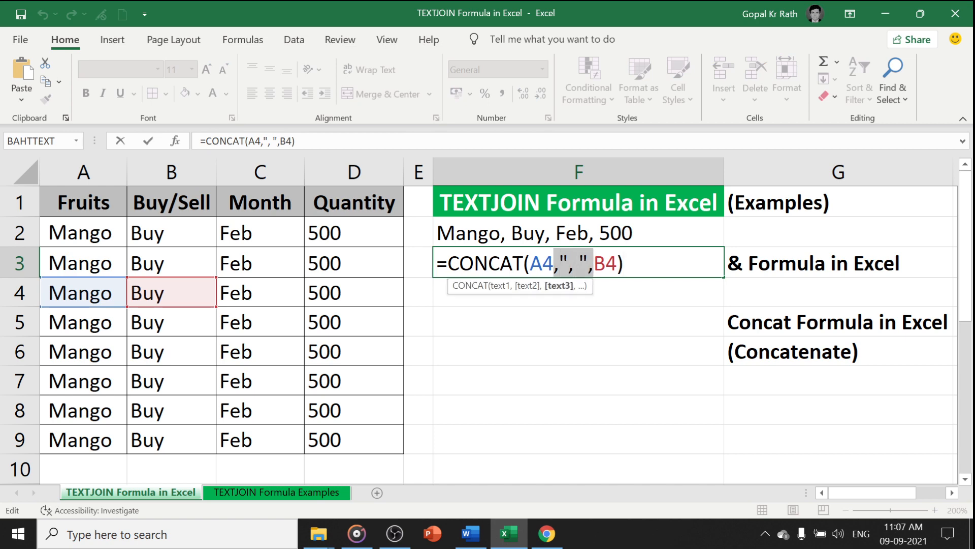
key(Right)
key(Right)
key(Right)
key(ctrl+v)
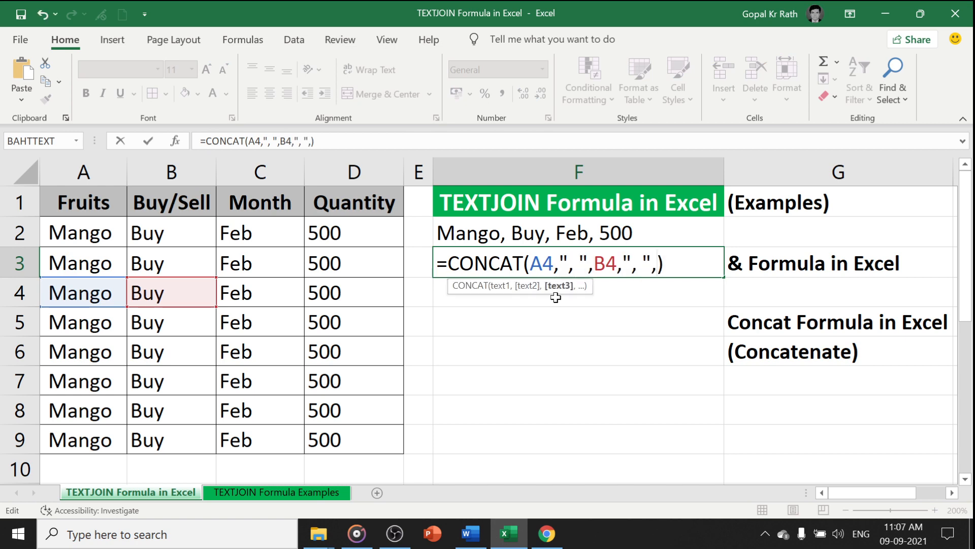
click(255, 291)
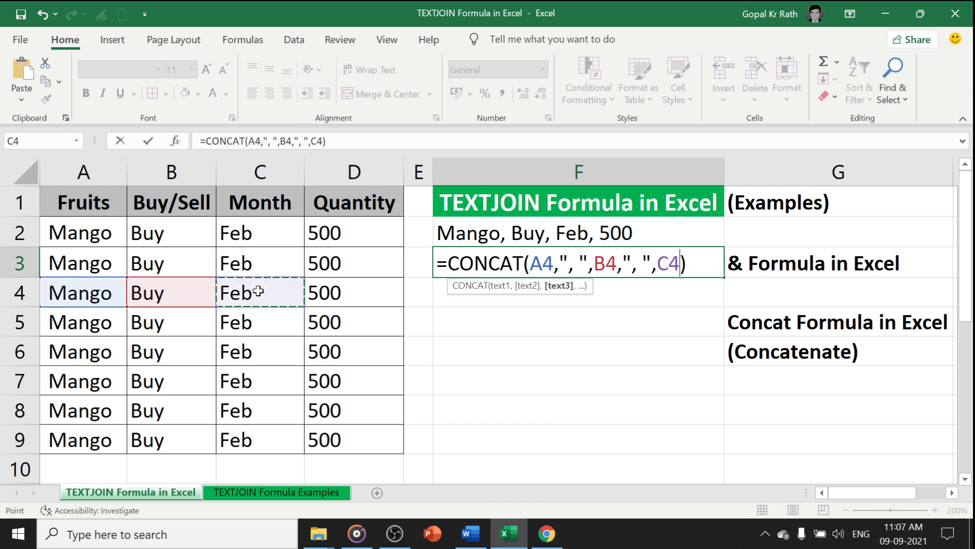
key(ctrl+v)
click(328, 293)
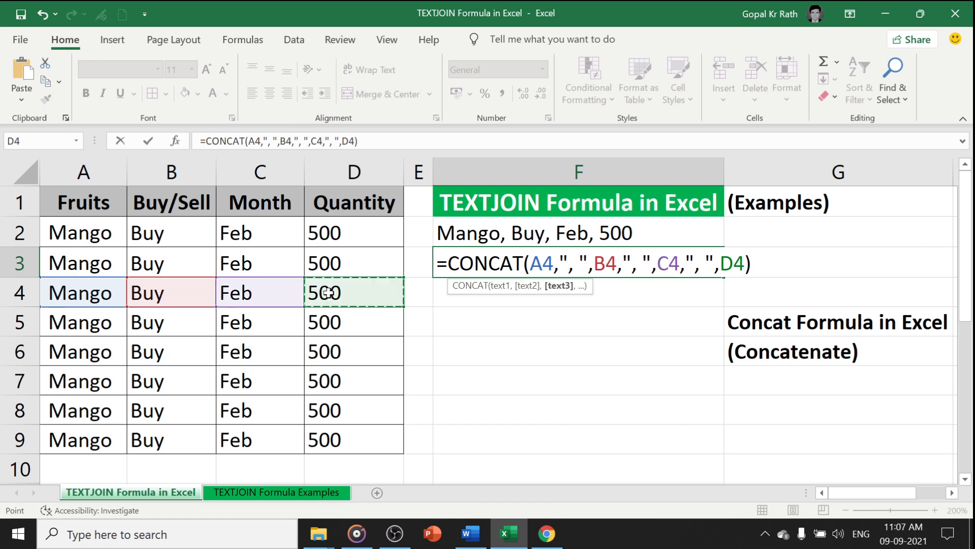
key(Return)
Move the CONCAT formula from F3 to F4 and copy it back into F3 so its references point to row 3
key(Up)
key(ctrl+x)
key(Down)
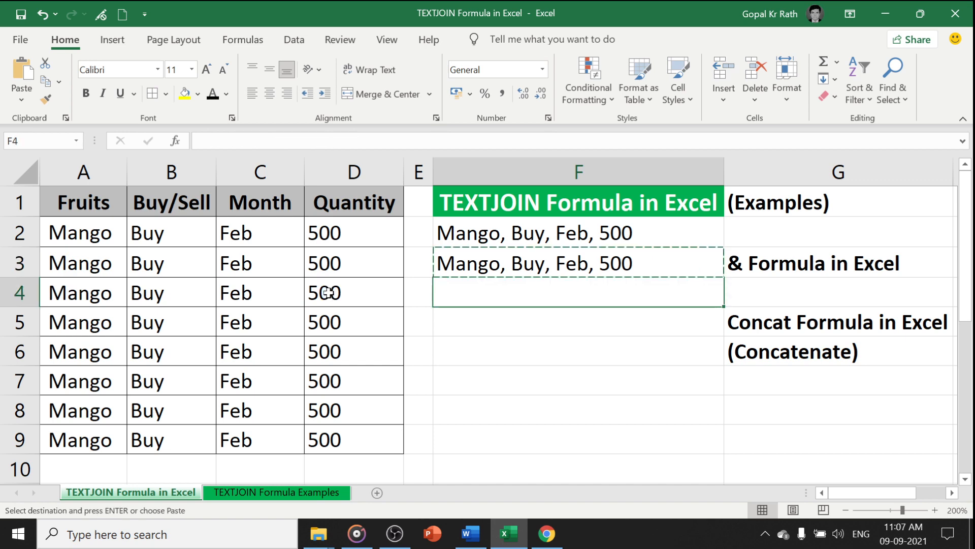
key(ctrl+v)
key(ctrl+c)
key(Up)
key(ctrl+v)
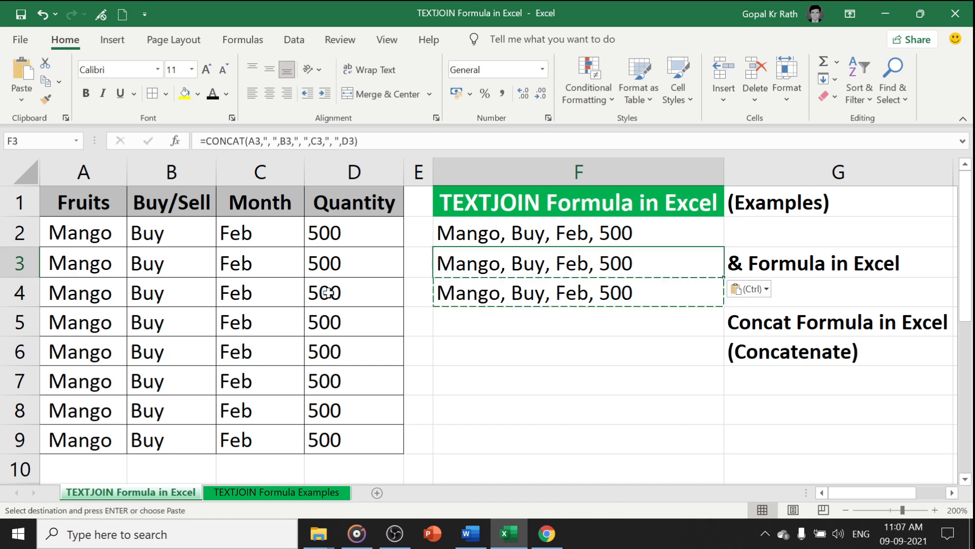
Delete the leftover CONCAT formula from cell F4
key(Down)
key(Delete)
key(Up)
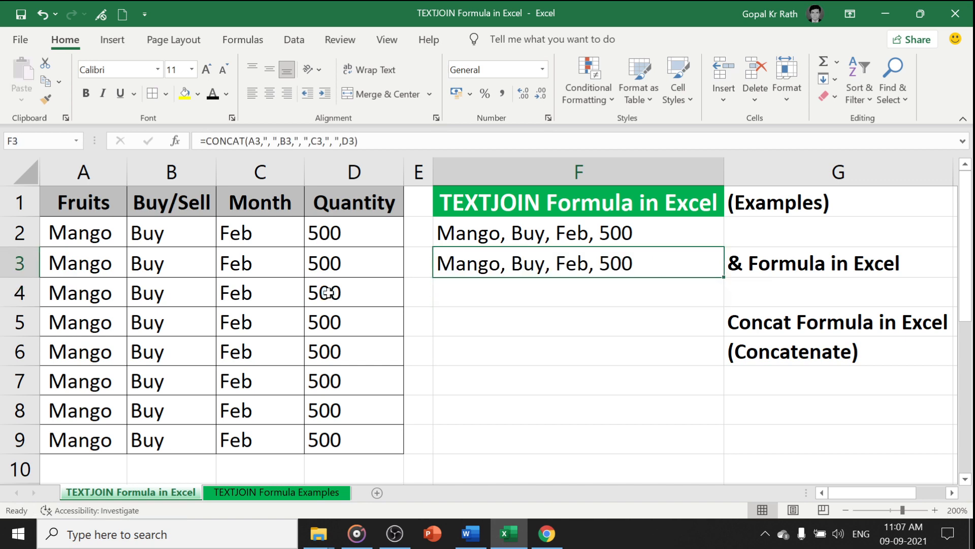
Review the CONCAT formula in F3 and the & formula in F2
key(F2)
key(Escape)
key(Up)
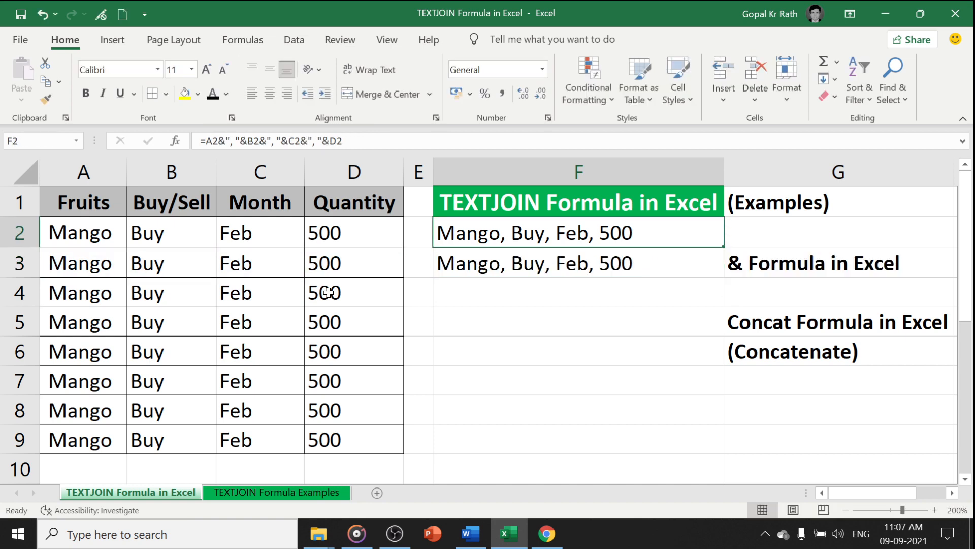
key(F2)
key(Escape)
Clear the month in C2 and the quantity in D3, and check how F2 and F3 handle the blanks
click(252, 239)
key(Delete)
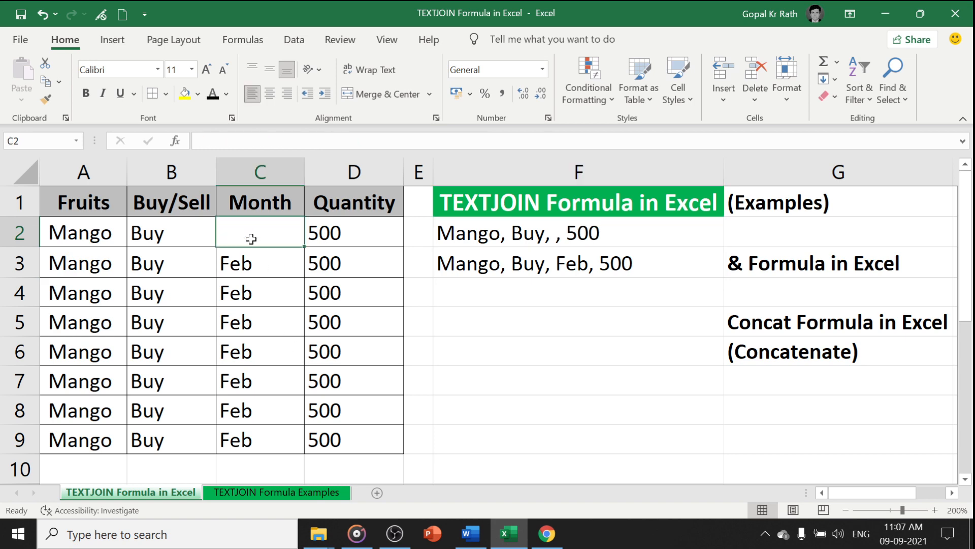
key(Down)
key(Right)
key(Delete)
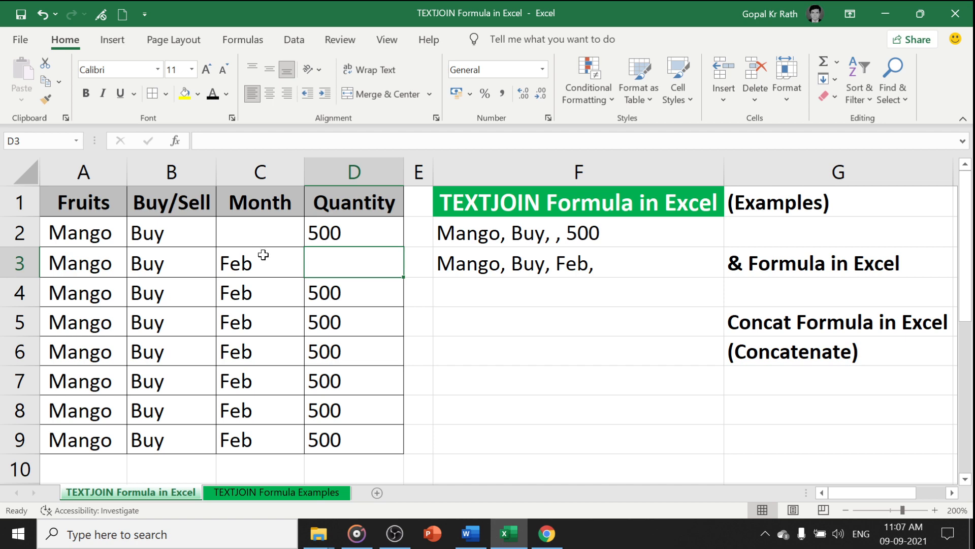
click(536, 241)
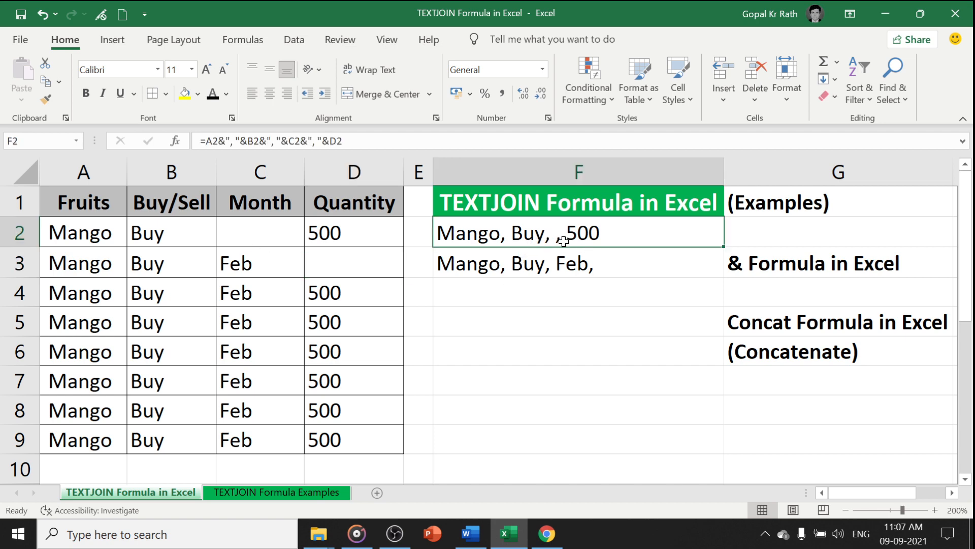
click(587, 267)
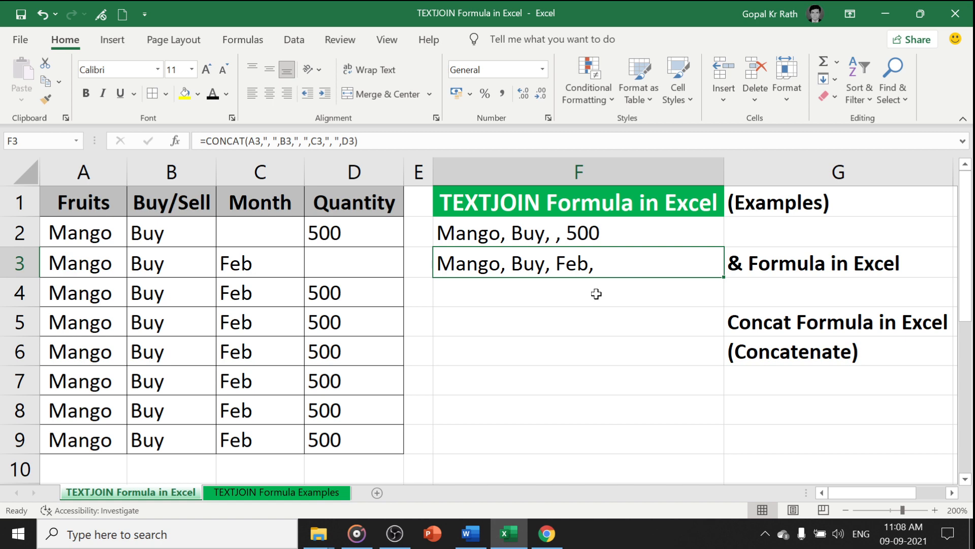
Enter the formula =TEXTJOIN(", ",TRUE,A5:D5) in cell F5 to join the row while ignoring empty cells
click(460, 321)
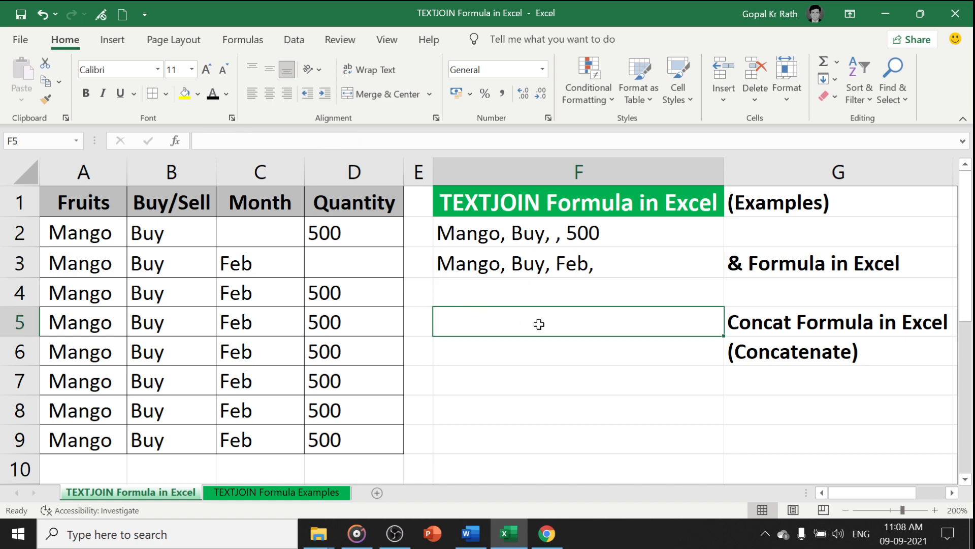
text(=te)
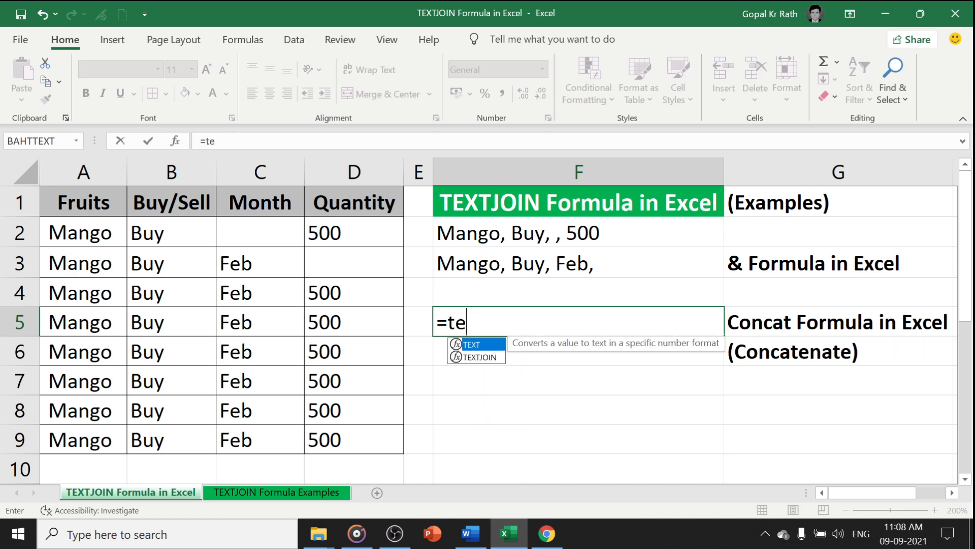
text(xt)
key(Down)
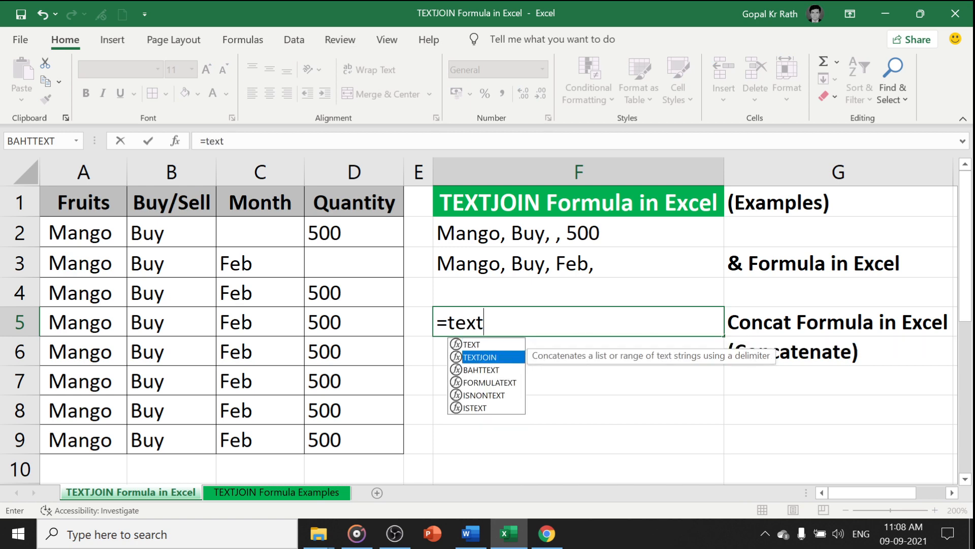
key(Tab)
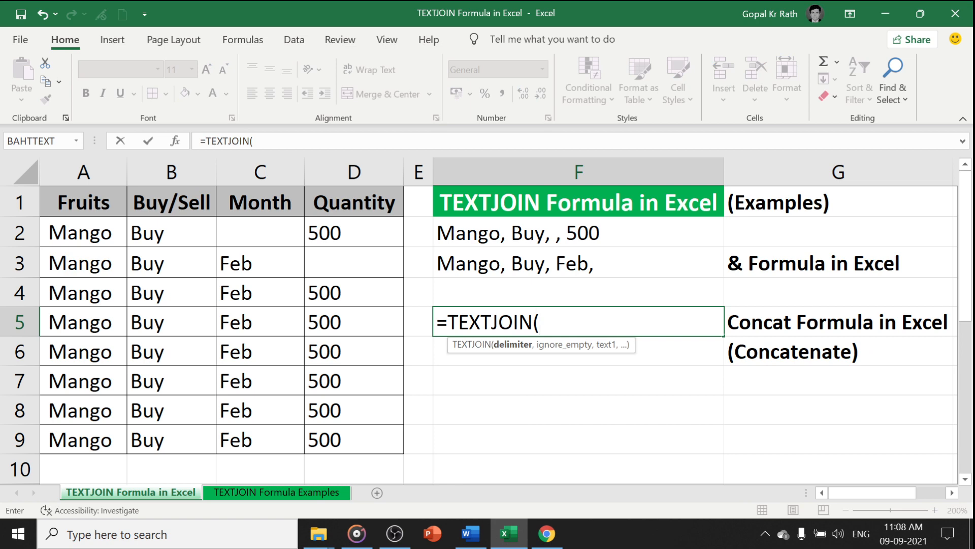
text(", ",)
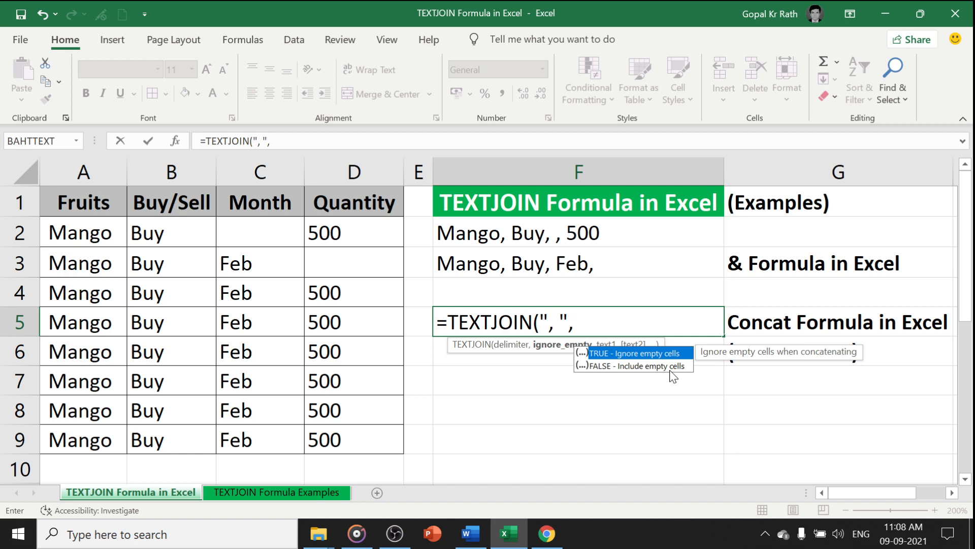
text(true,)
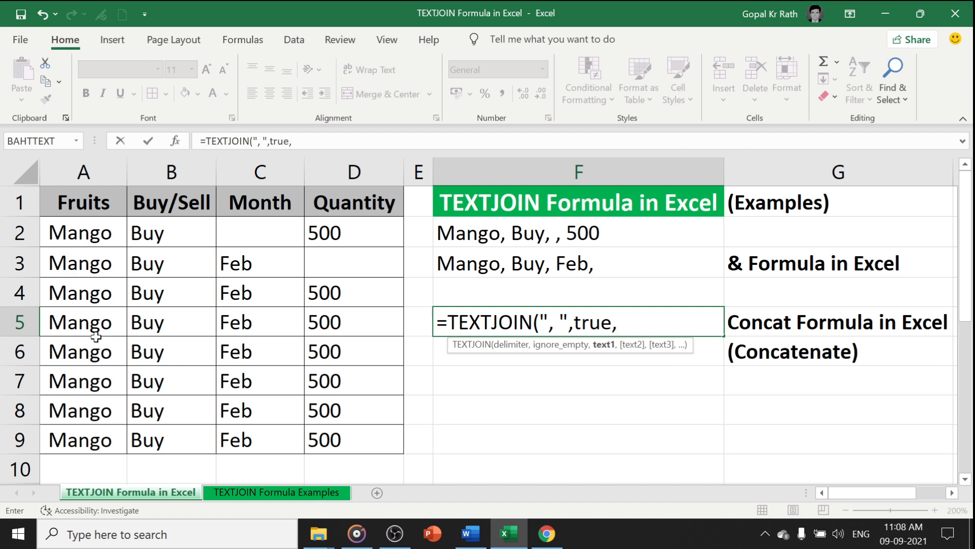
drag(81, 325, 318, 325)
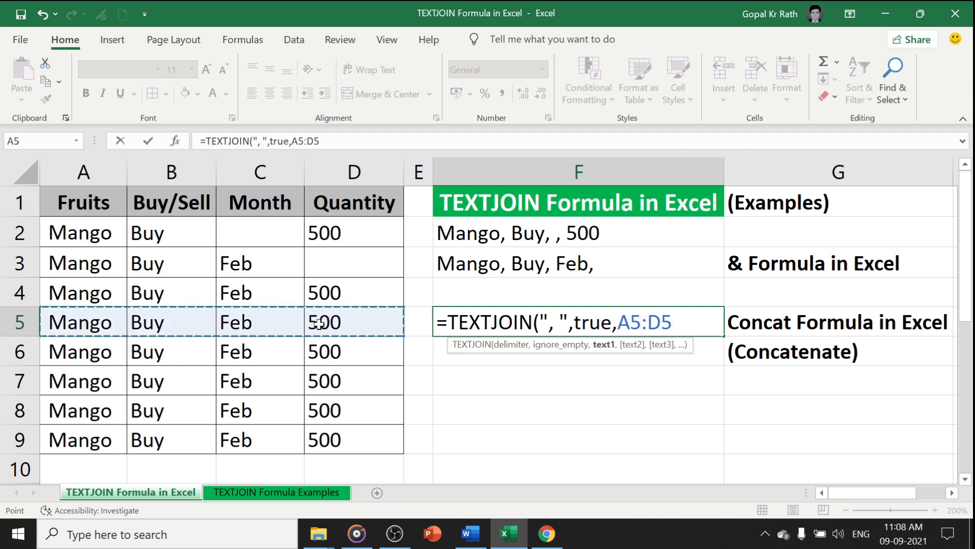
text())
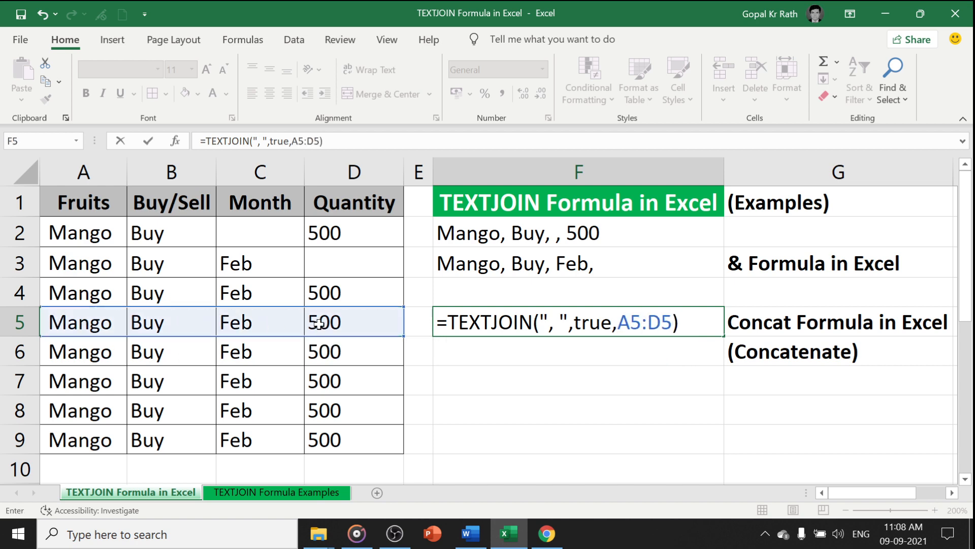
key(Return)
key(Up)
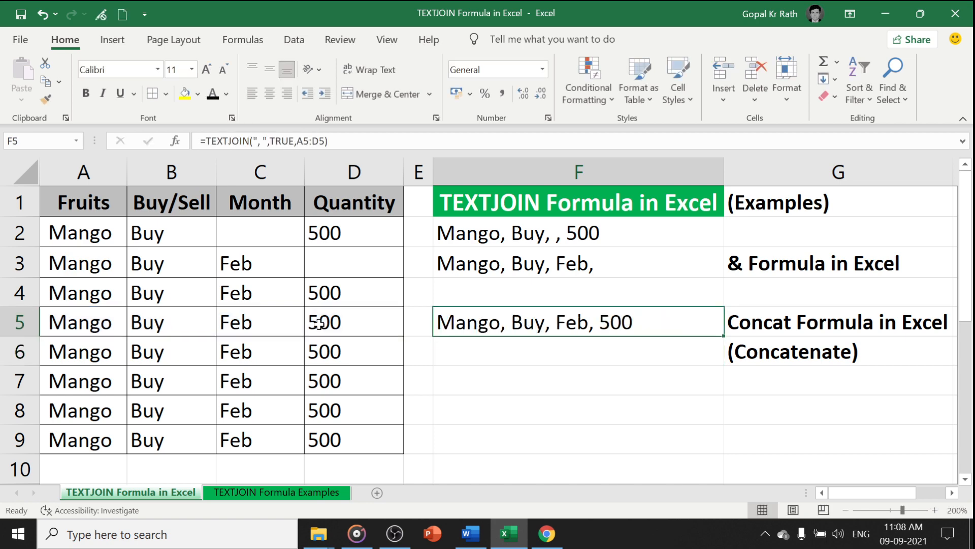
Clear the month in C5, and highlight the joined results in F2 and F5 with a yellow fill for comparison
click(245, 319)
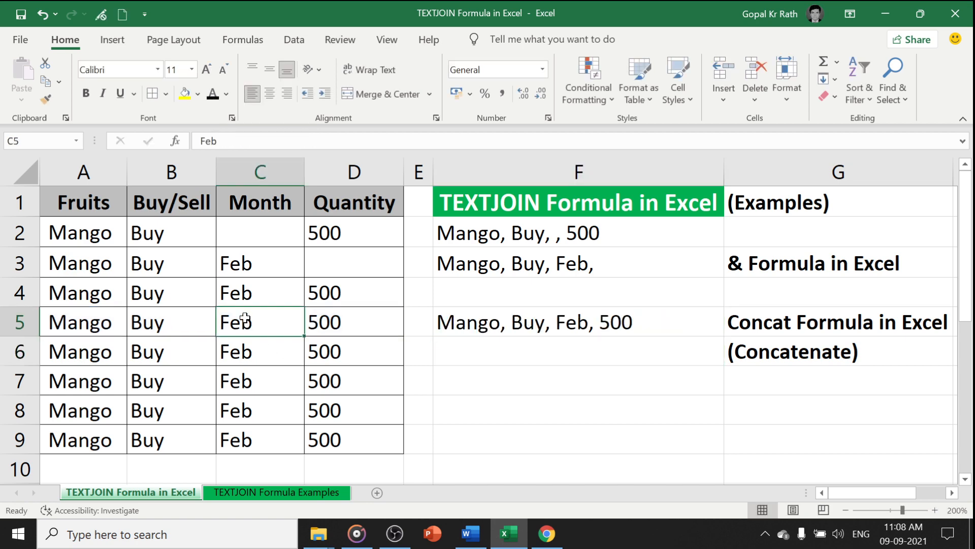
key(Delete)
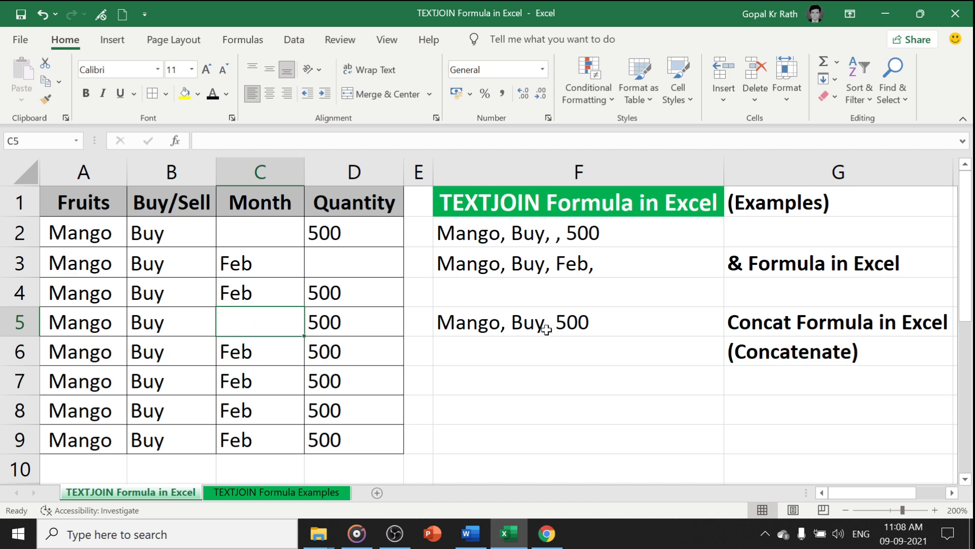
click(529, 235)
ctrl+click(522, 323)
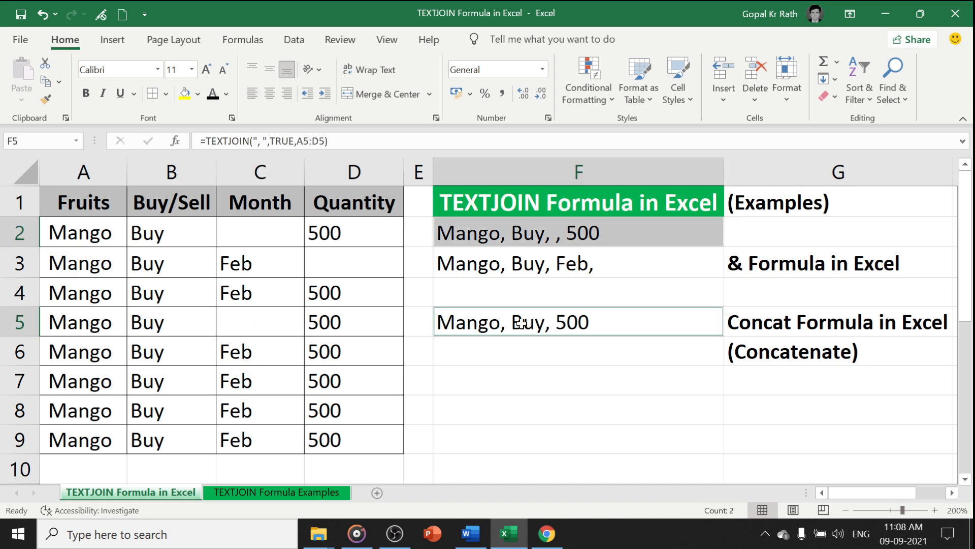
click(184, 92)
click(321, 323)
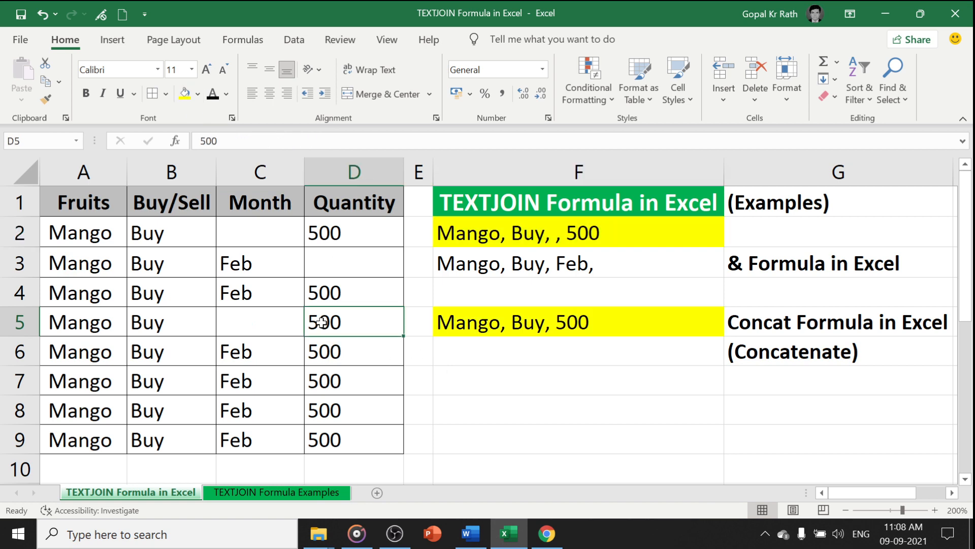
Clear the quantity in D5 and check how the TEXTJOIN formula in F5 handles the two blanks
key(Delete)
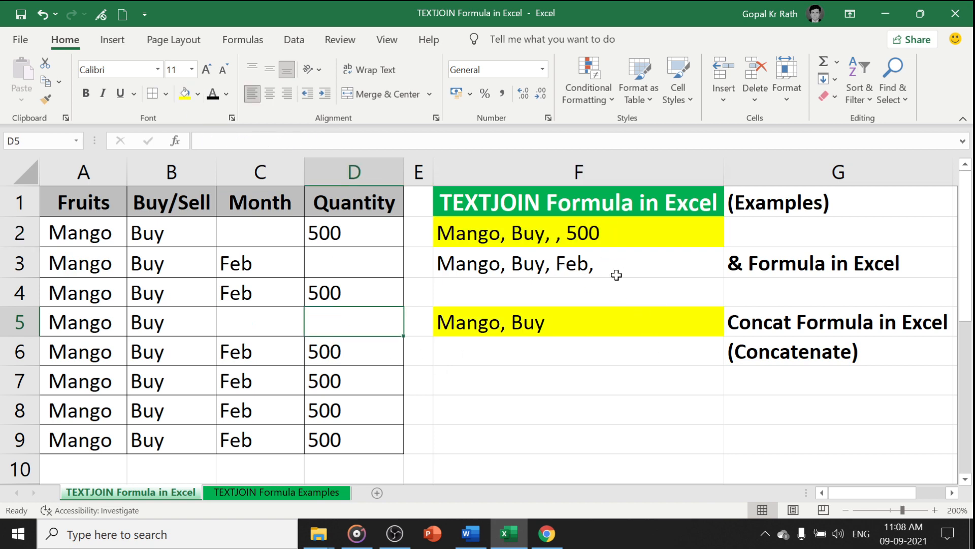
click(528, 321)
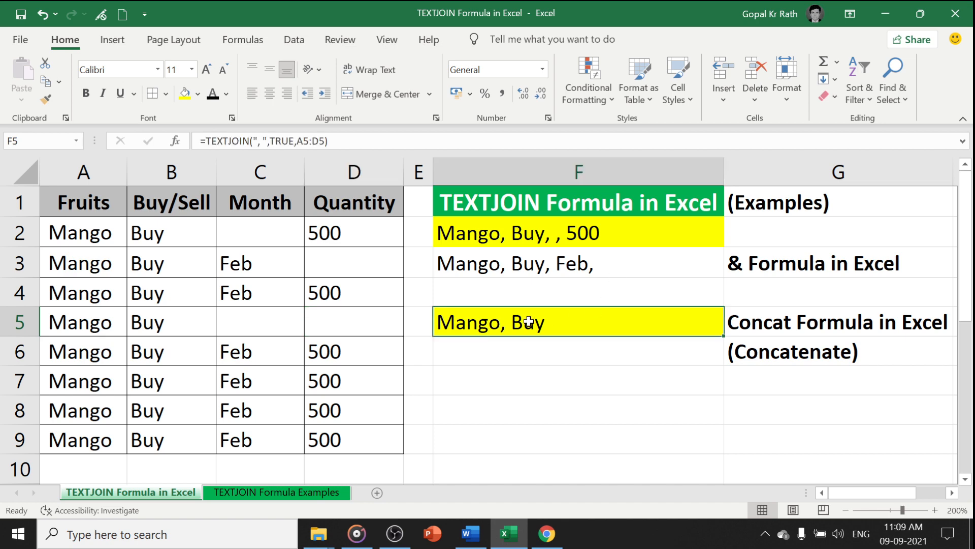
Open the TEXTJOIN Formula Examples sheet and check the extent of the number list in column A
click(270, 492)
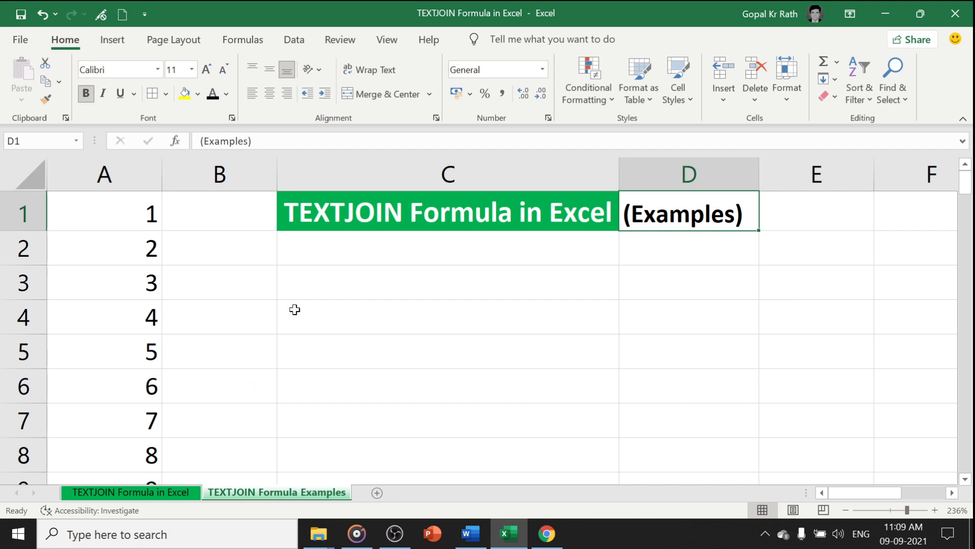
click(144, 215)
key(ctrl+Down)
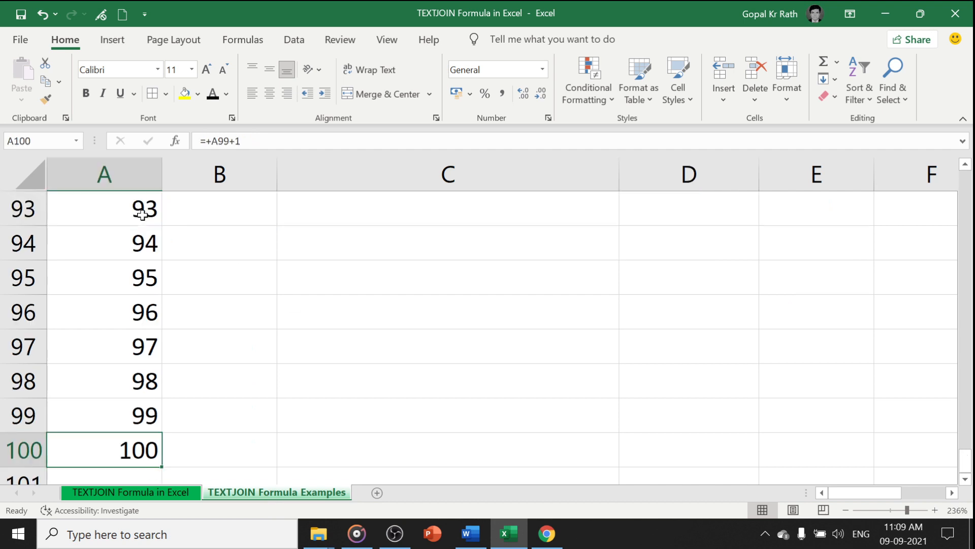
key(ctrl+Up)
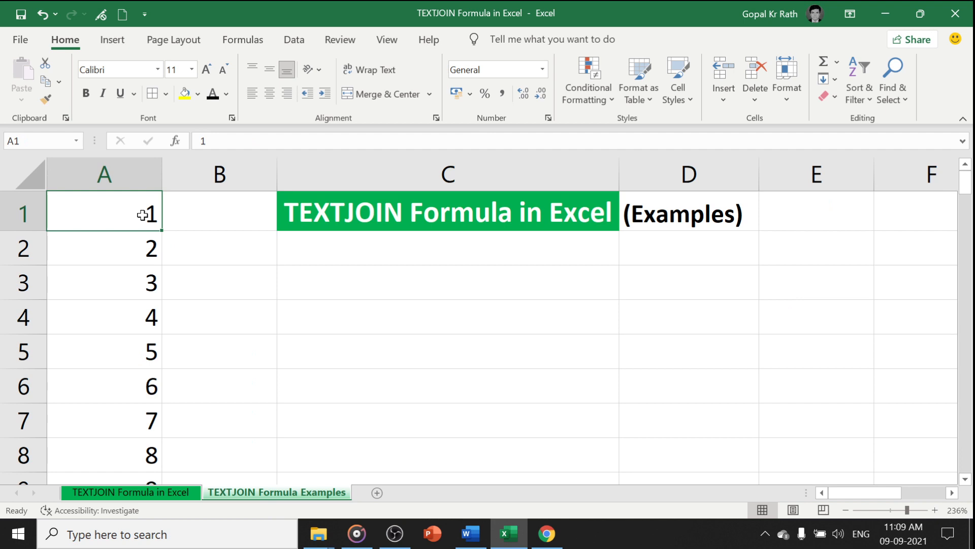
Enter the formula =TEXTJOIN(" - ",TRUE,A1:A100) in cell C3 to join the whole number list with dashes
click(313, 279)
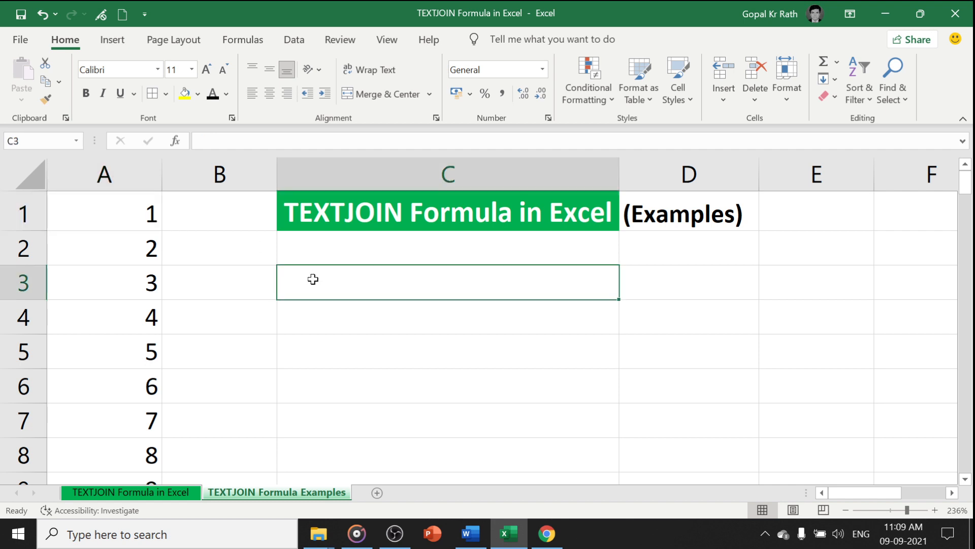
text(=text)
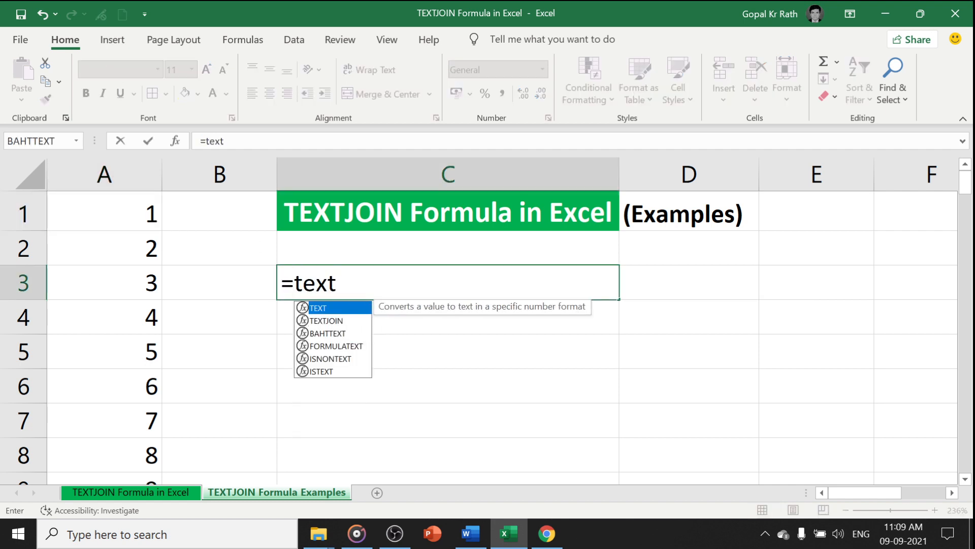
key(Down)
key(Tab)
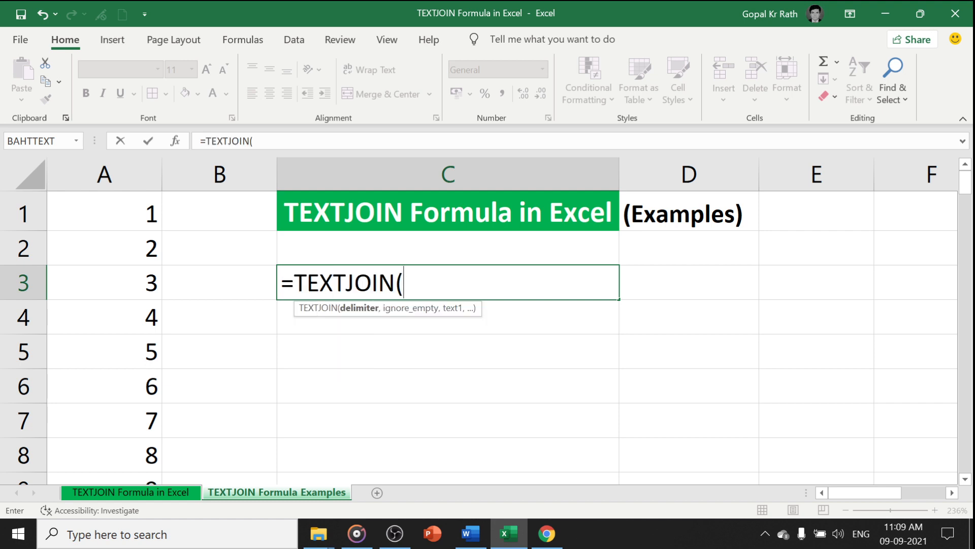
text(" - ",)
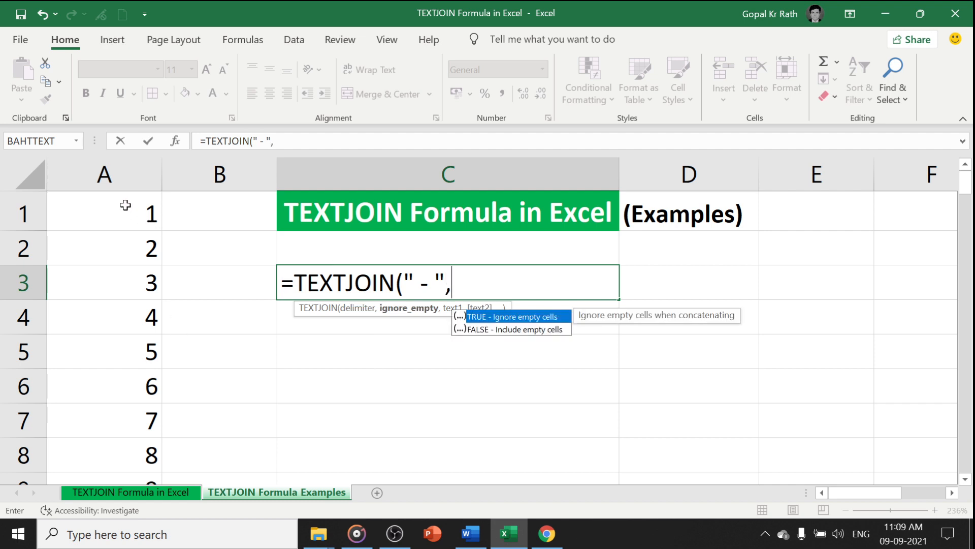
text(true,)
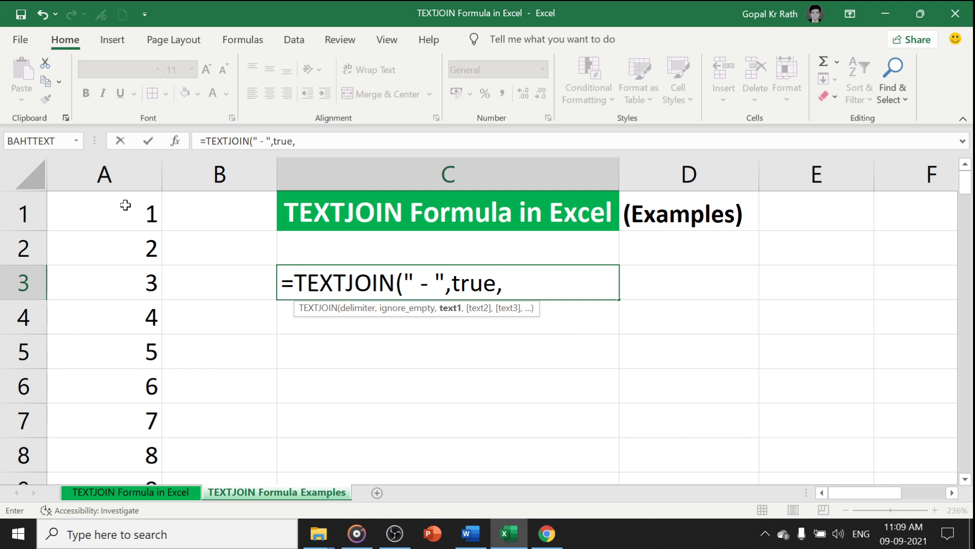
click(116, 209)
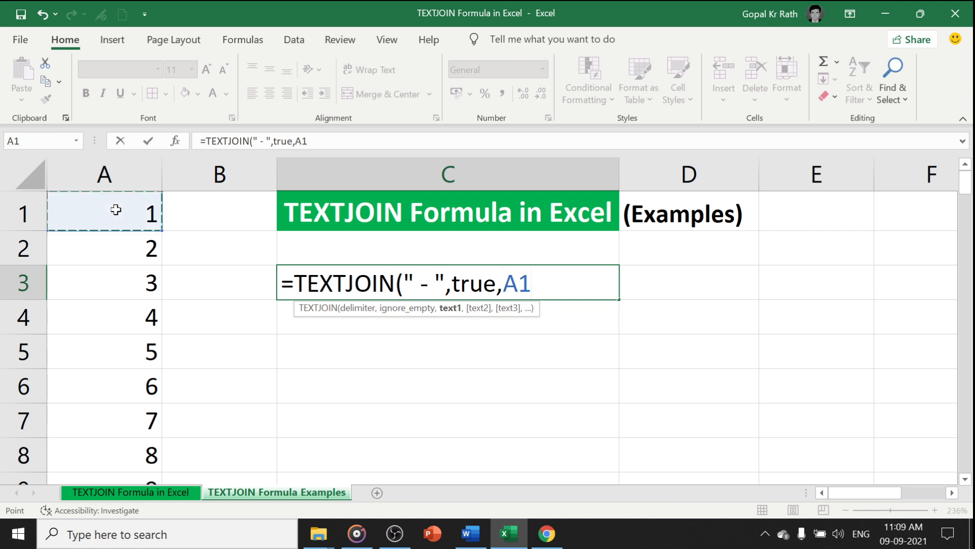
key(ctrl+shift+Down)
key(Return)
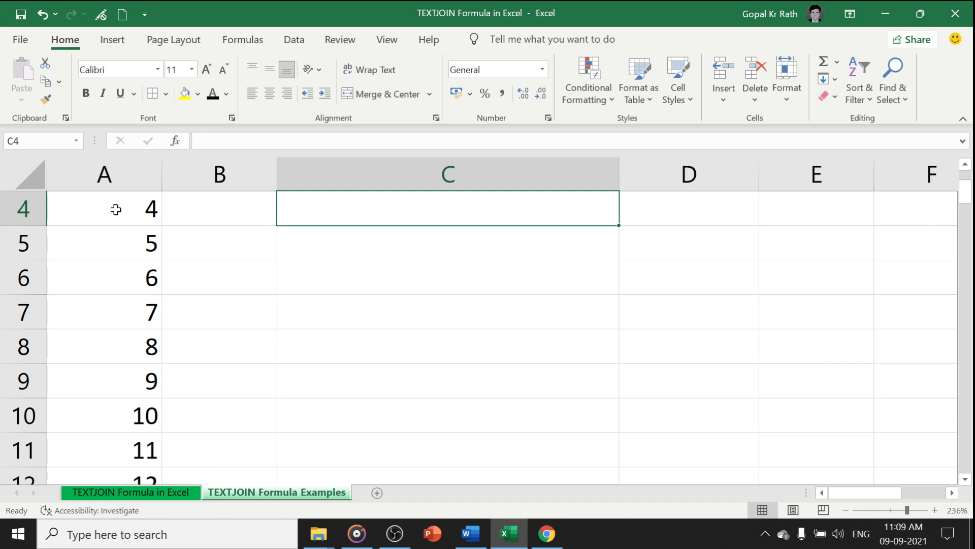
Copy the joined result in C3 and paste it into C4 as values only
key(ctrl+Home)
click(300, 284)
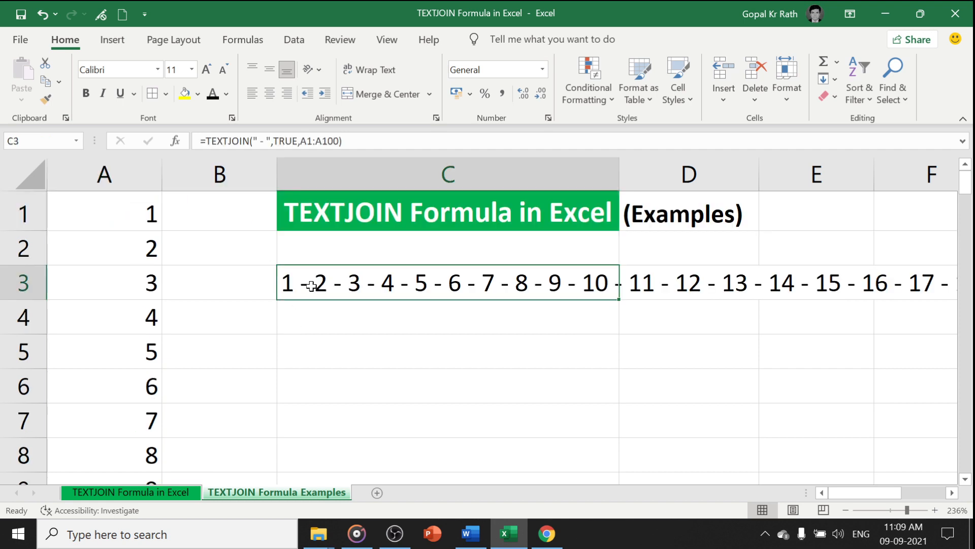
key(ctrl+c)
click(407, 308)
key(alt+e)
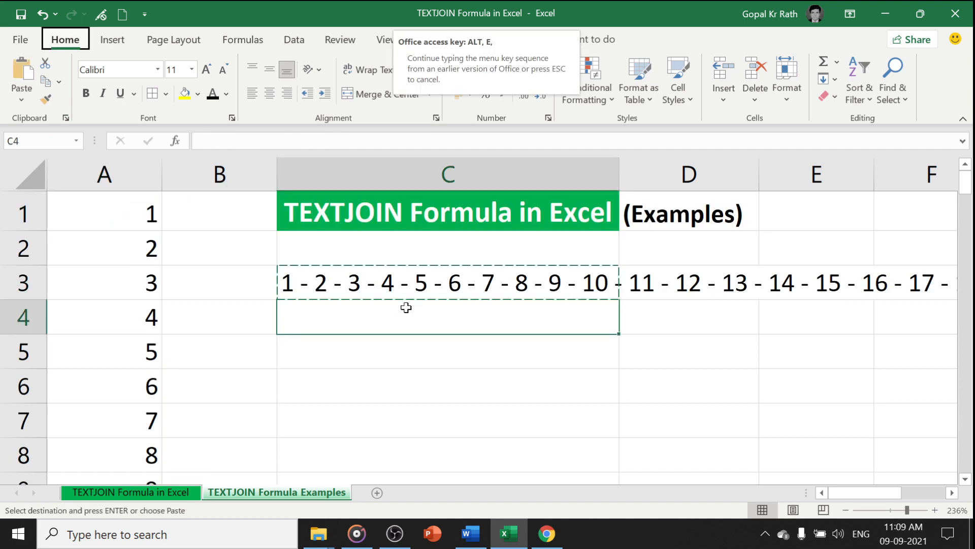
key(s)
key(v)
key(Return)
key(Escape)
Review and copy the full joined text inside C4 without changing it, and return to the TEXTJOIN Formula in Excel sheet
key(F2)
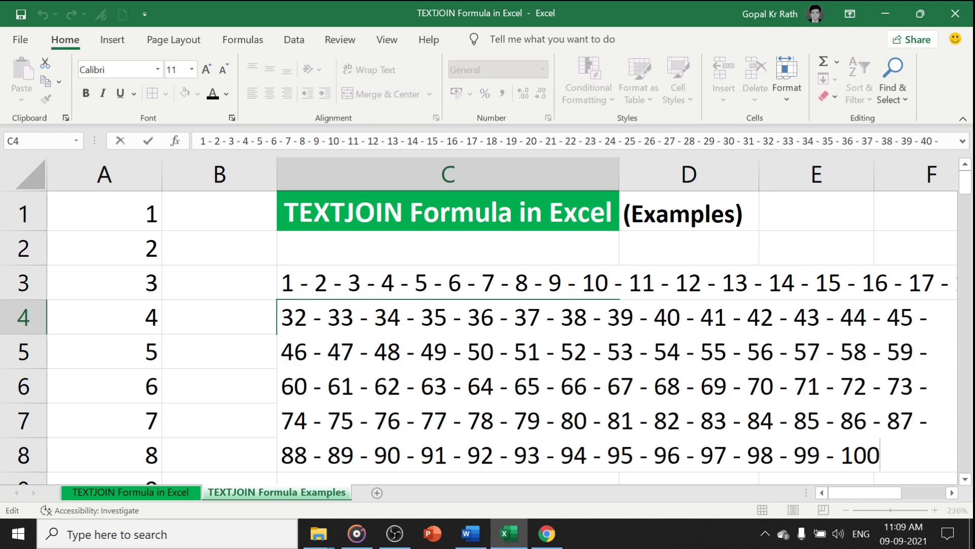
key(ctrl+shift+Home)
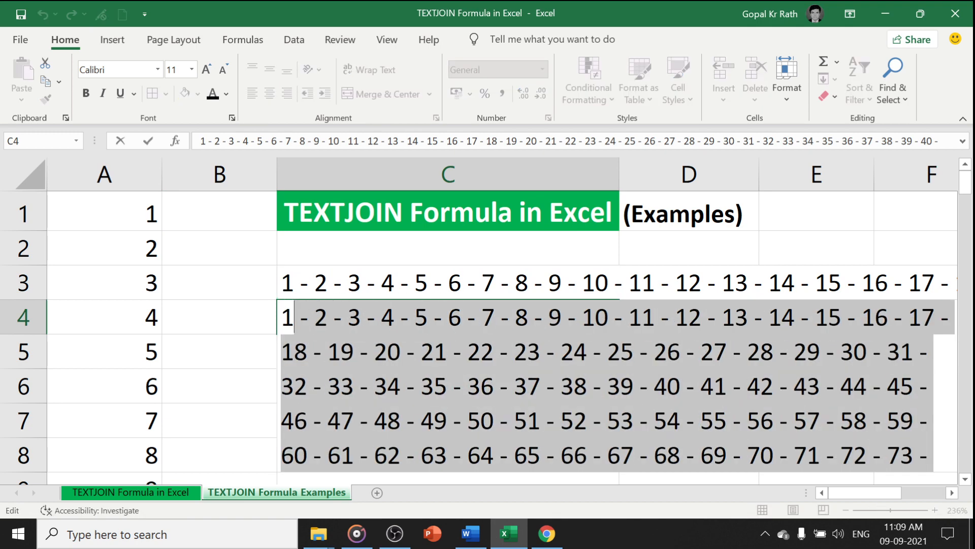
key(ctrl+c)
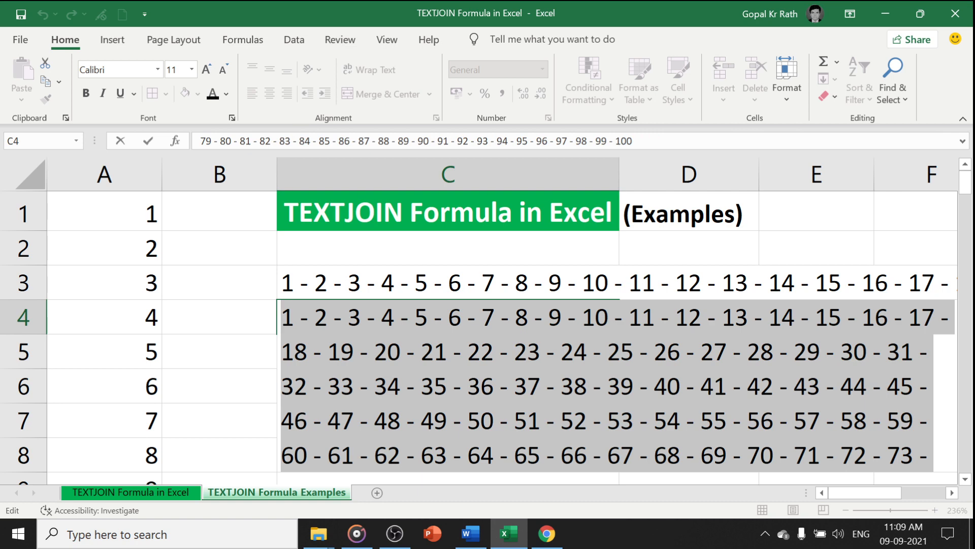
key(Escape)
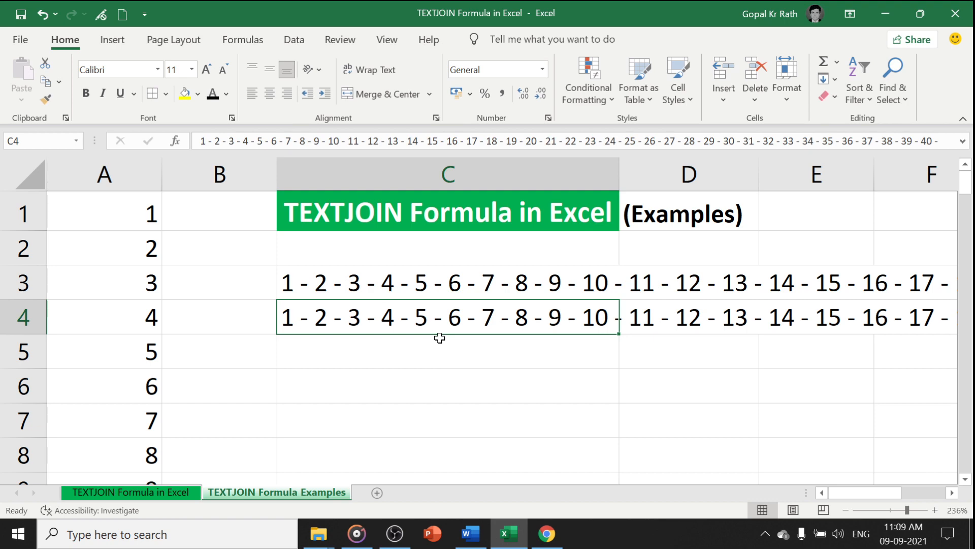
click(137, 493)
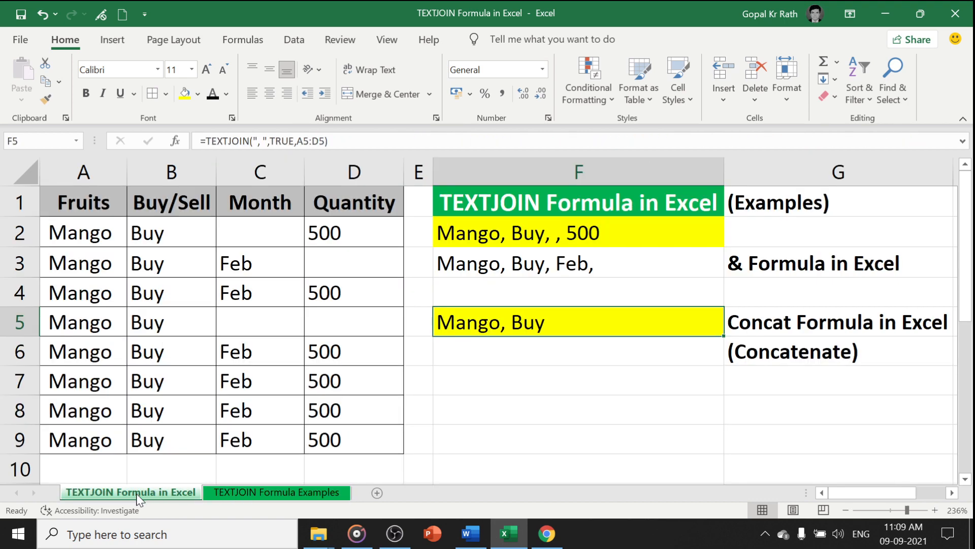